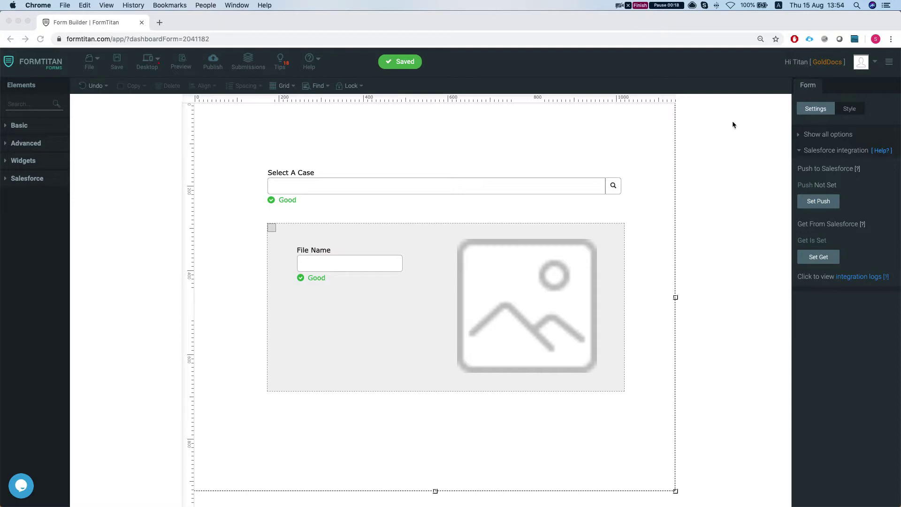
Map the Select A Case lookup to show Case Number as text and return Case ID
left_click(547, 195)
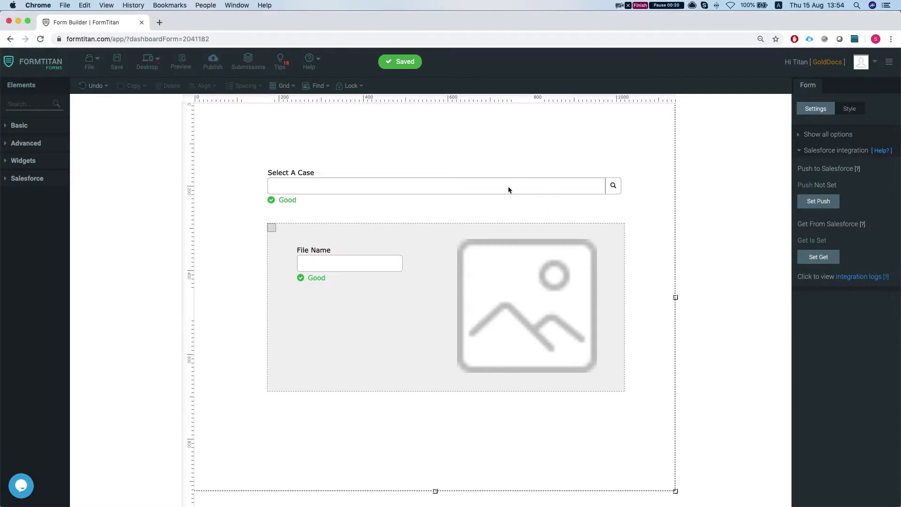
left_click(541, 185)
left_click(841, 376)
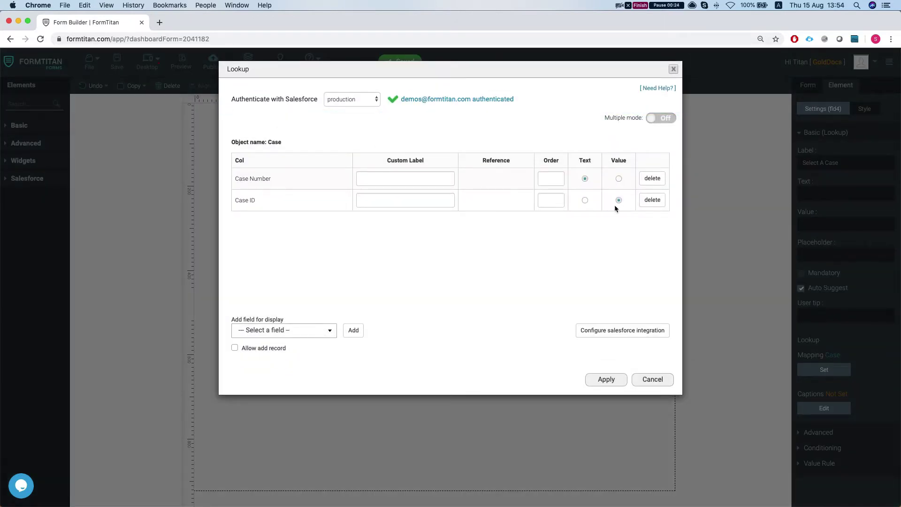
left_click(607, 380)
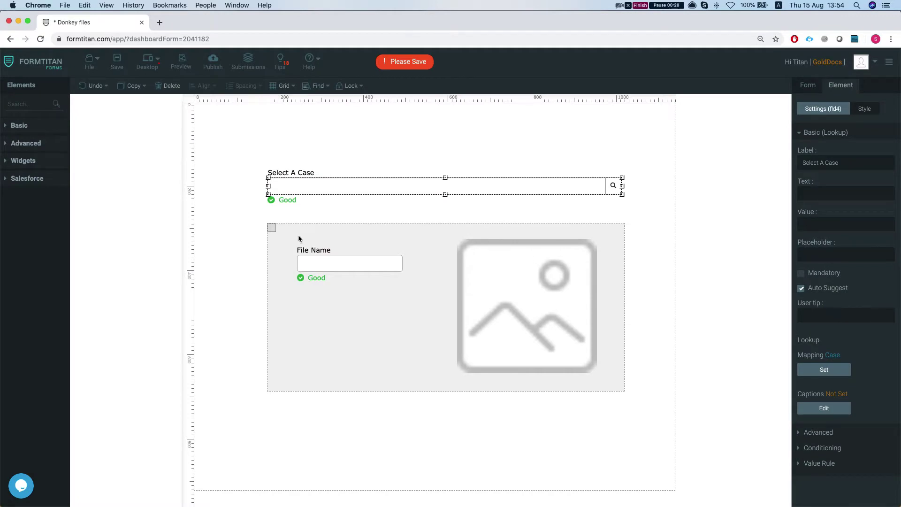
Check the section holding File Name and the image, then deselect to reach form settings
left_click(298, 236)
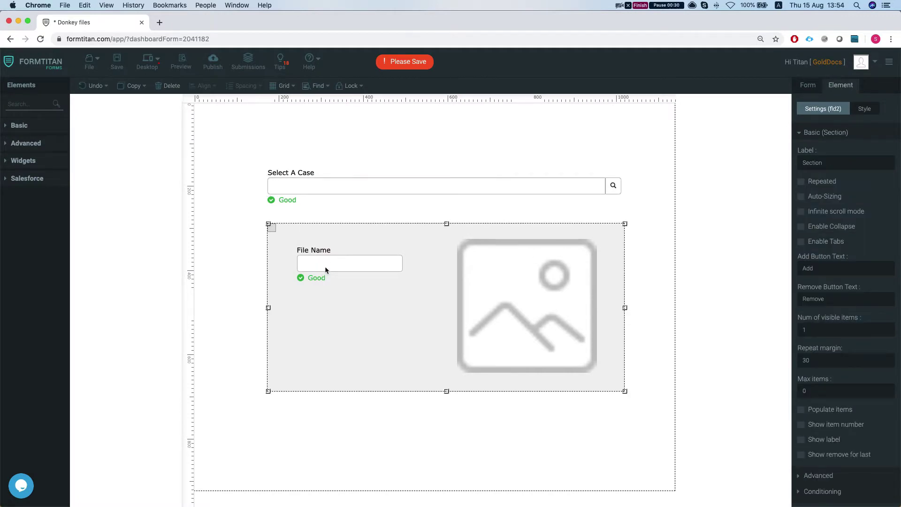
left_click(493, 267)
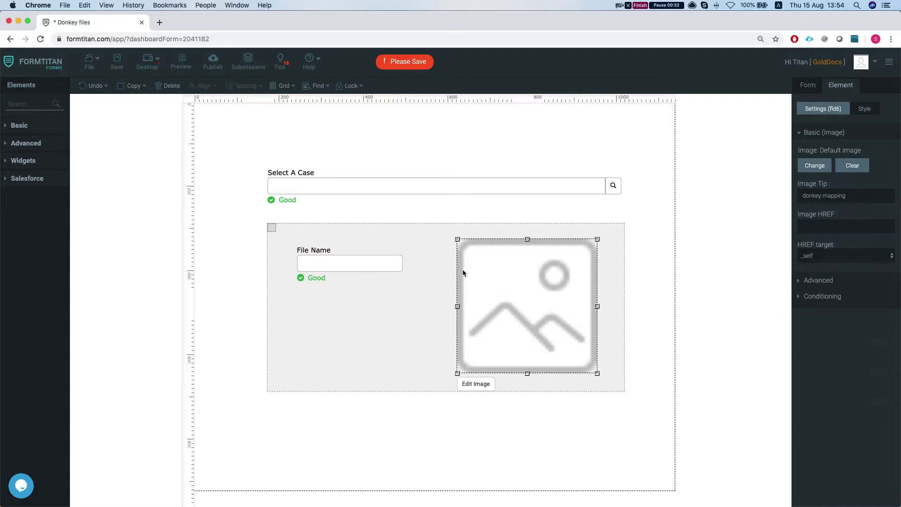
left_click(674, 194)
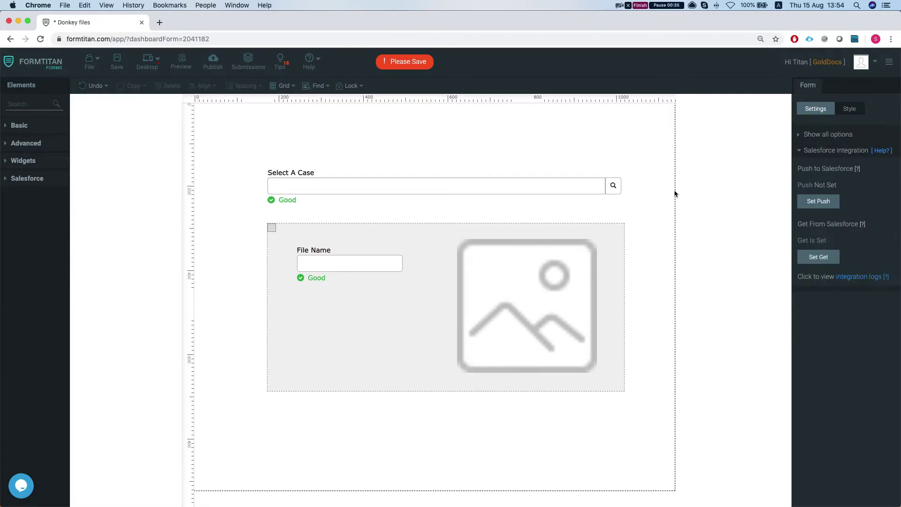
Open the Salesforce Get settings from the form's Salesforce integration panel
left_click(834, 135)
left_click(823, 181)
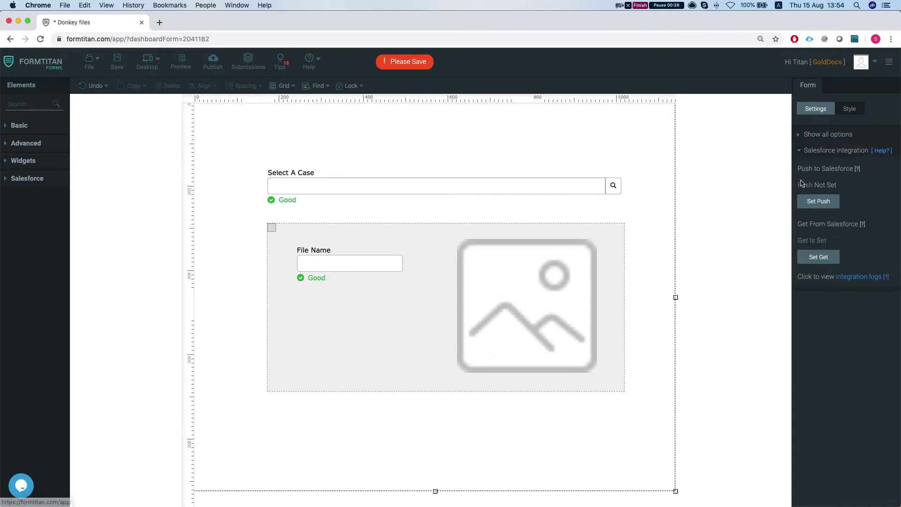
left_click(817, 259)
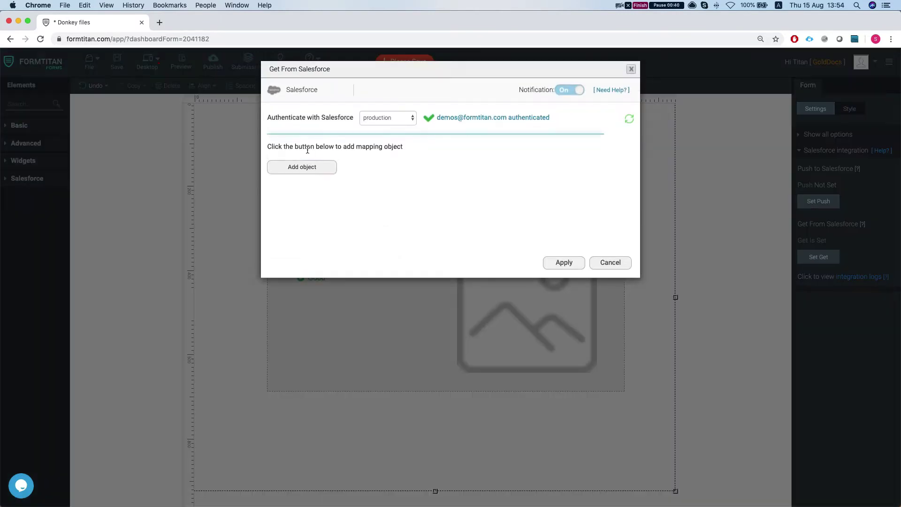
Add a Get object and choose Content Document Link as its Salesforce object
left_click(316, 170)
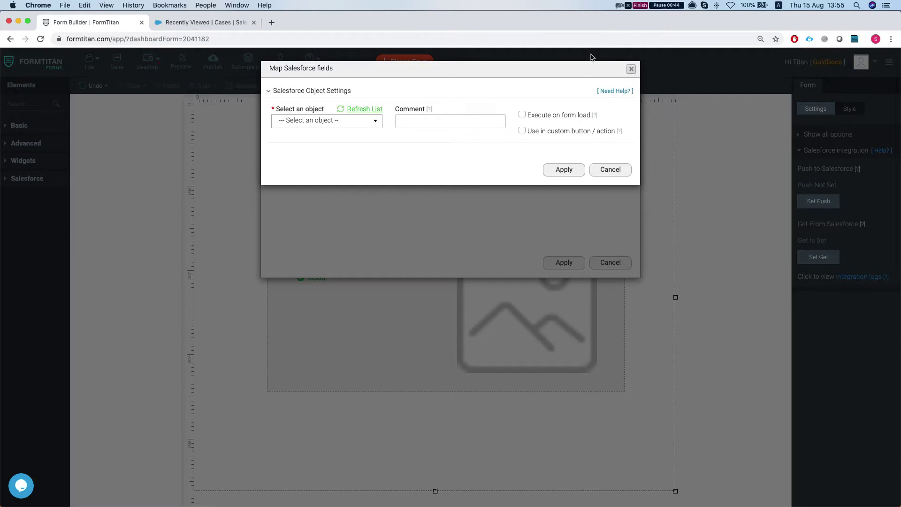
left_click(325, 123)
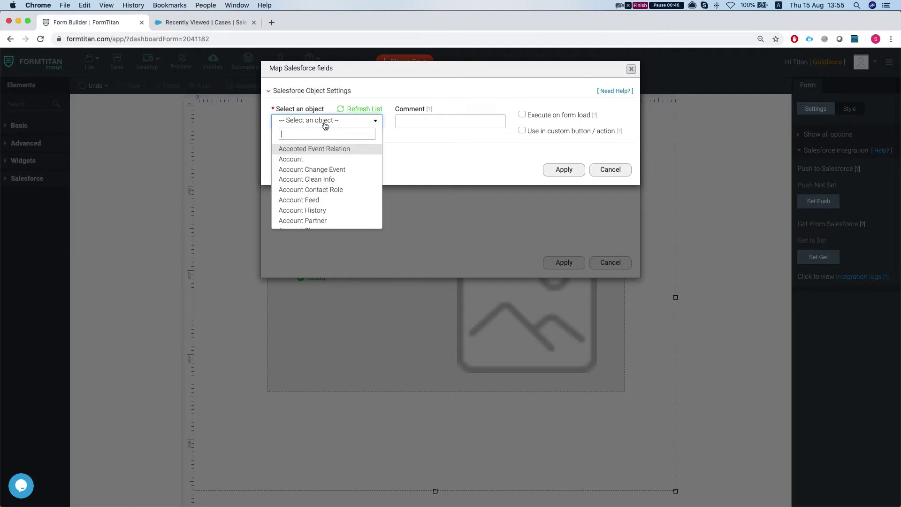
type("conten")
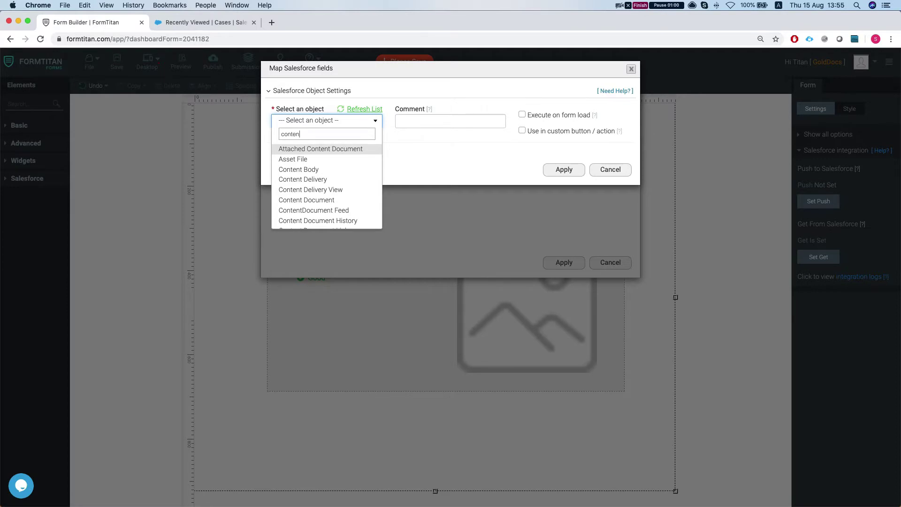
type("t do")
key("Down")
key("Down")
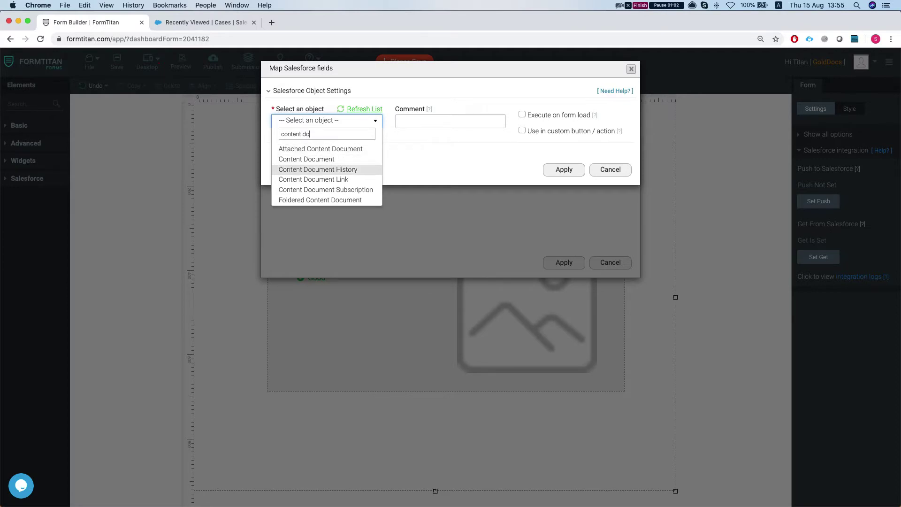
key("Down")
key("Return")
Give the Content Document Link get the comment cdl, take All matches, Limit 50
left_click(427, 119)
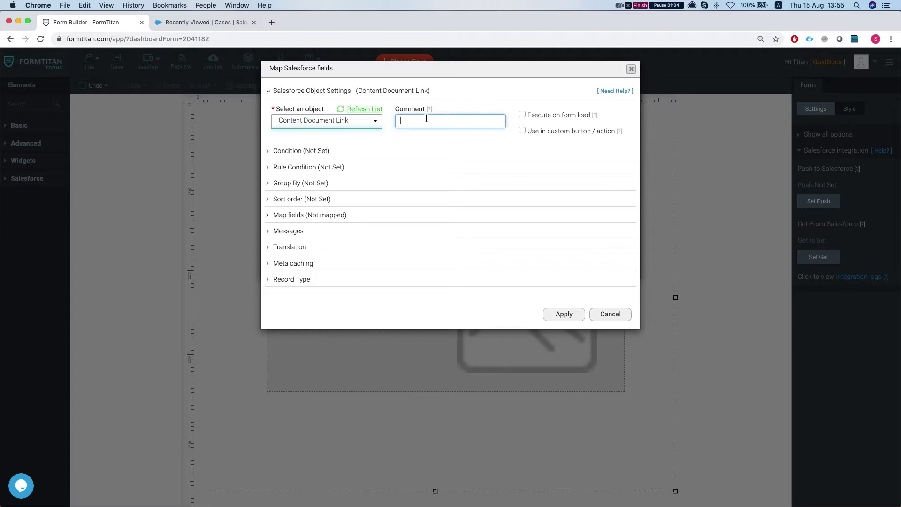
left_click(288, 150)
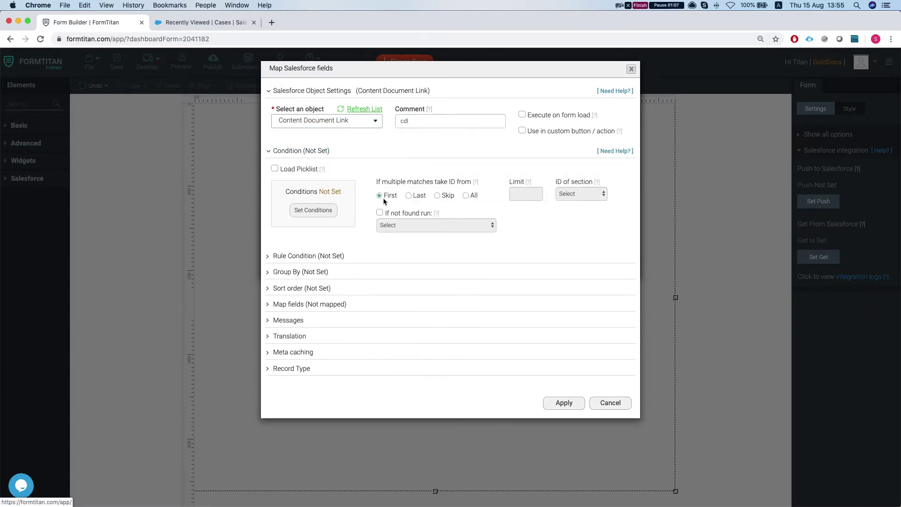
left_click(466, 195)
left_click(528, 193)
type("2")
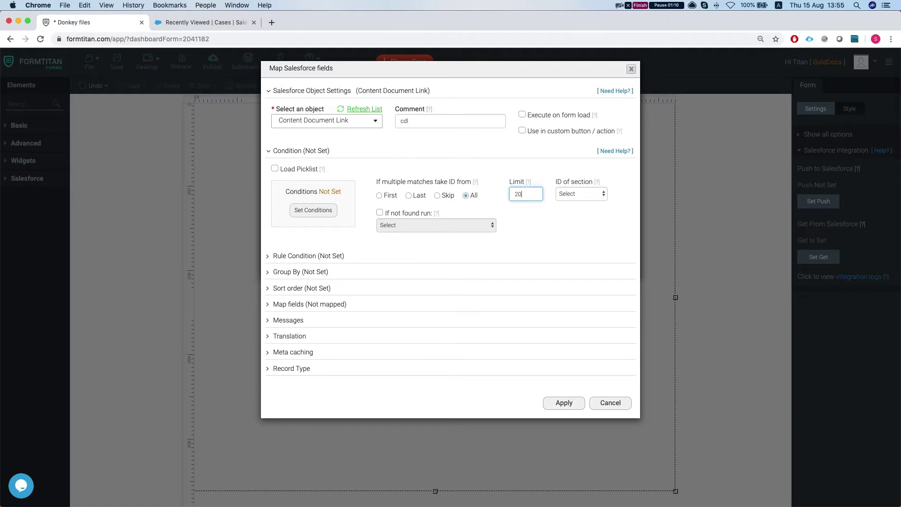
key("BackSpace")
type("50")
Add the condition Linked Entity ID Equals Select A Case and apply both dialogs
left_click(315, 211)
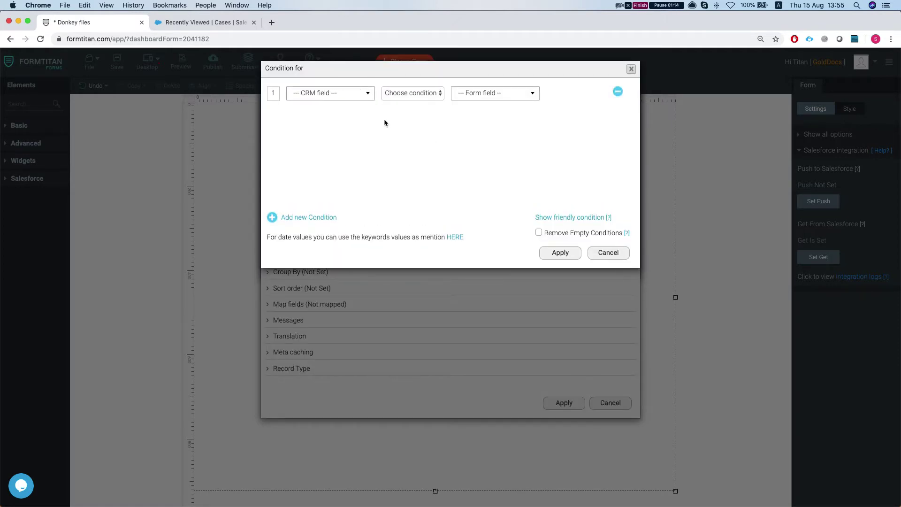
left_click(344, 94)
scroll(352, 163, "down", 3)
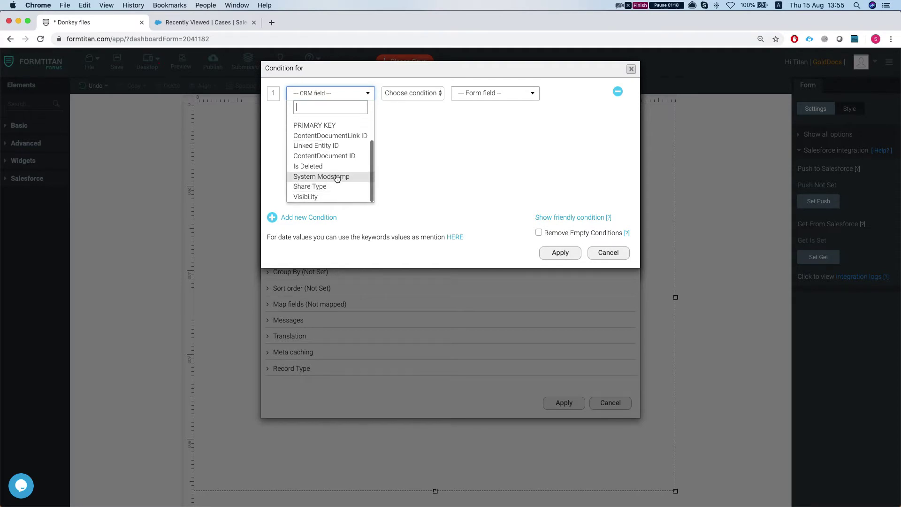
left_click(329, 146)
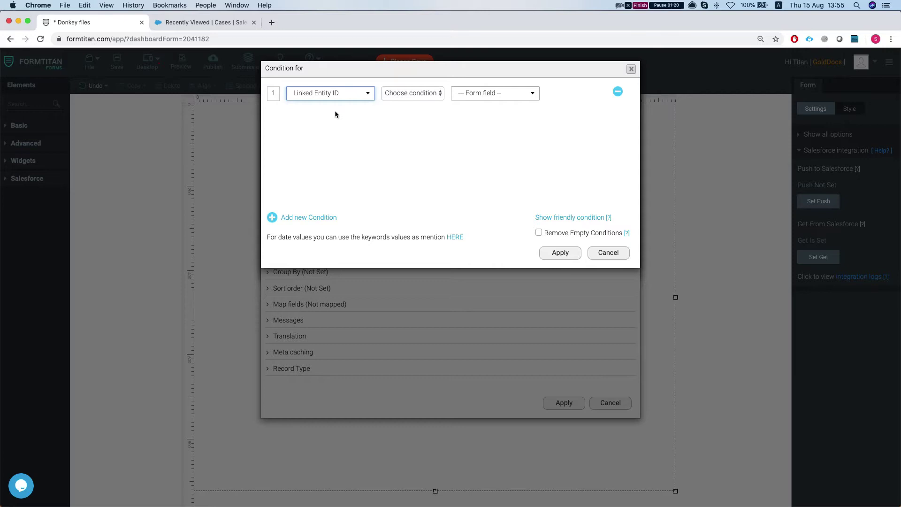
left_click(406, 94)
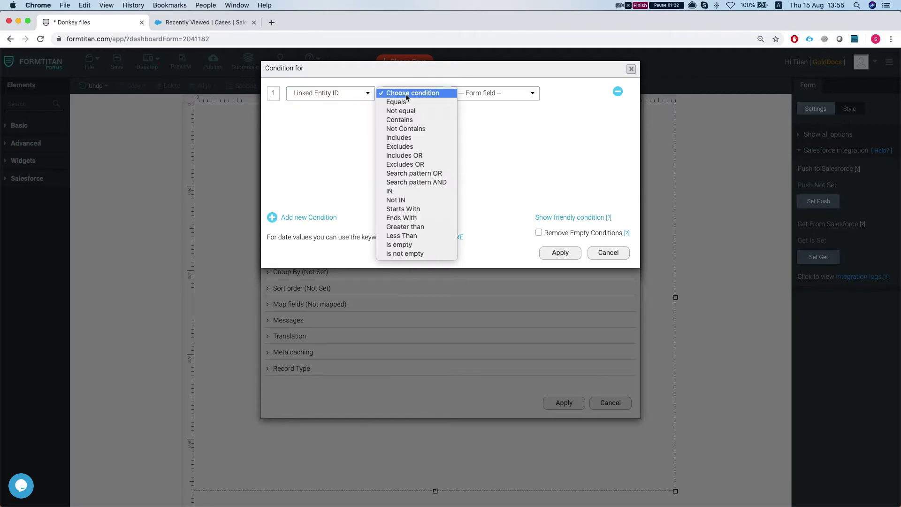
left_click(407, 102)
left_click(515, 93)
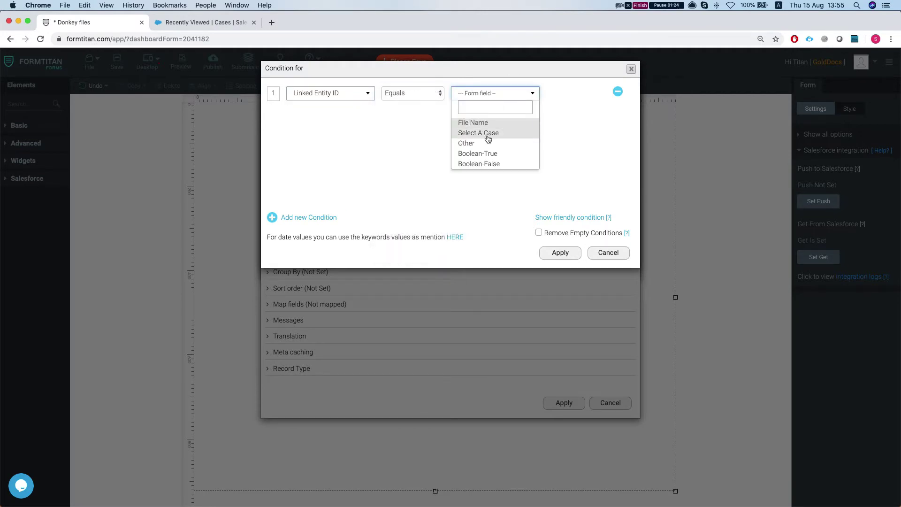
left_click(486, 133)
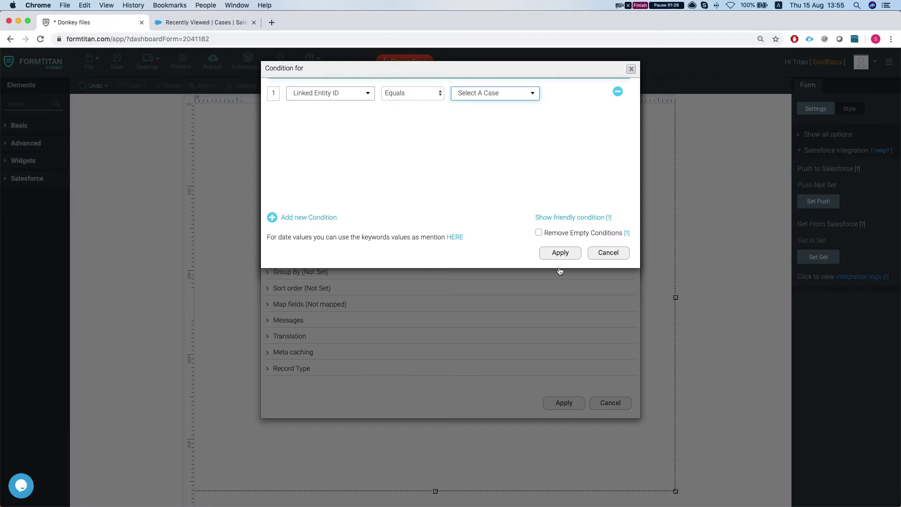
left_click(561, 252)
left_click(570, 403)
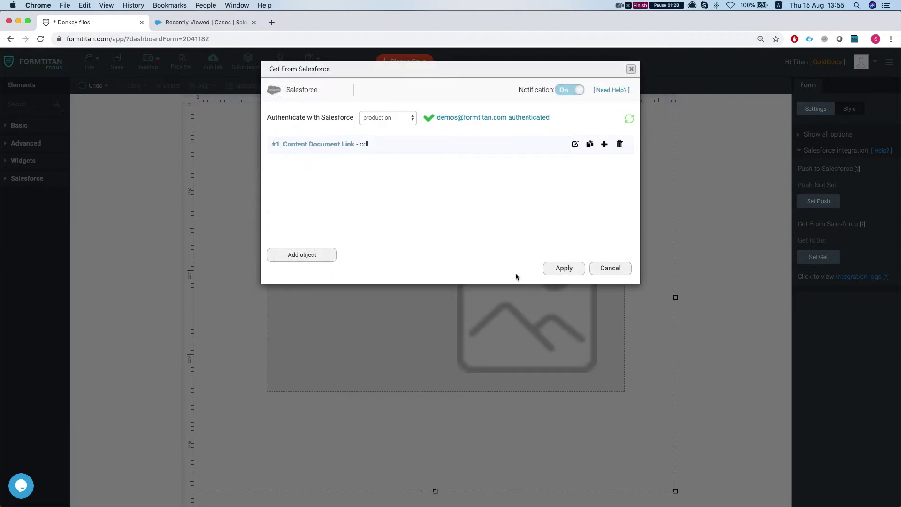
Chain a Content Document get under Content Document Link with the comment 'get cds'
left_click(604, 144)
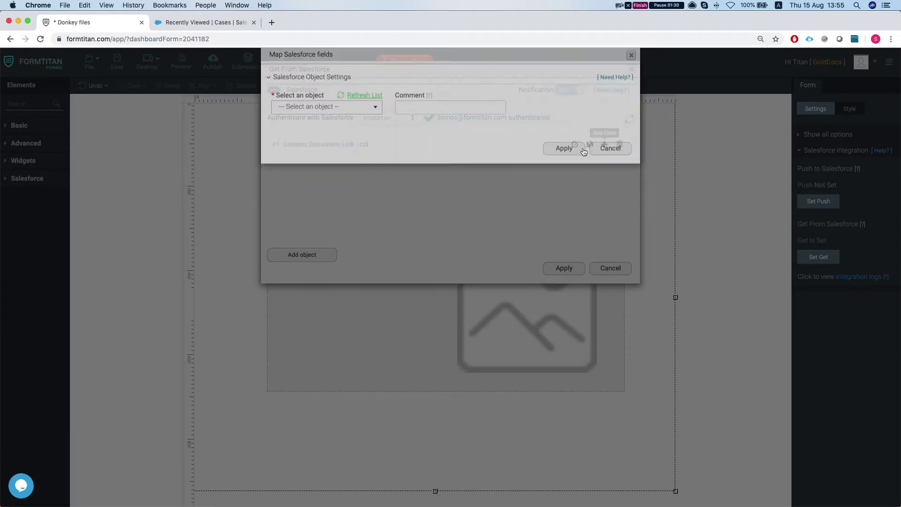
left_click(335, 121)
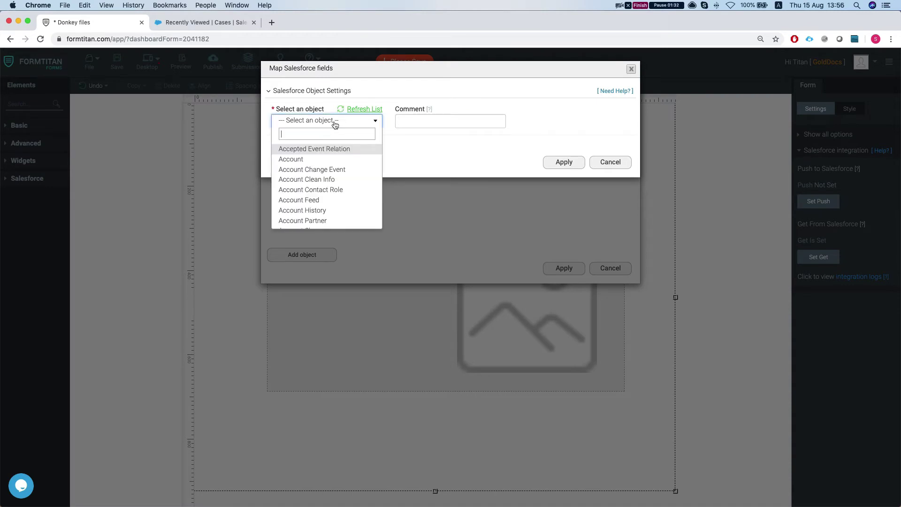
type("con")
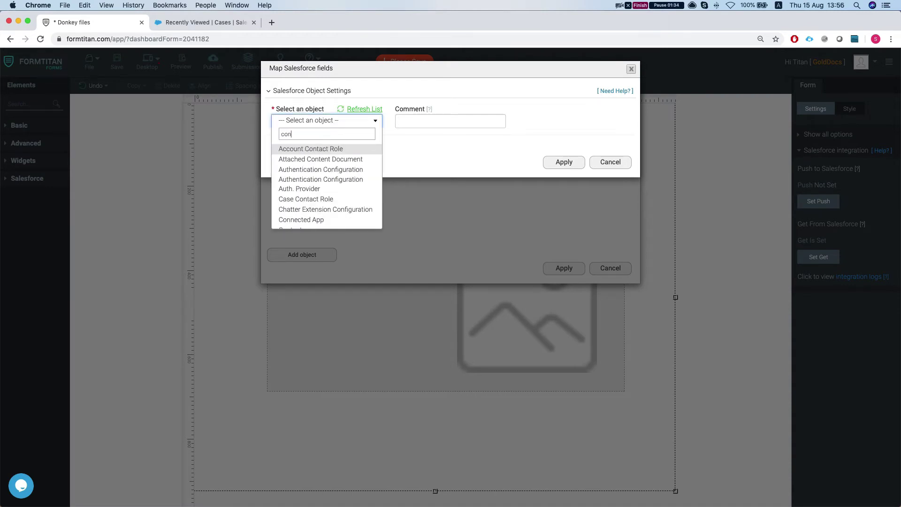
type("tent doc")
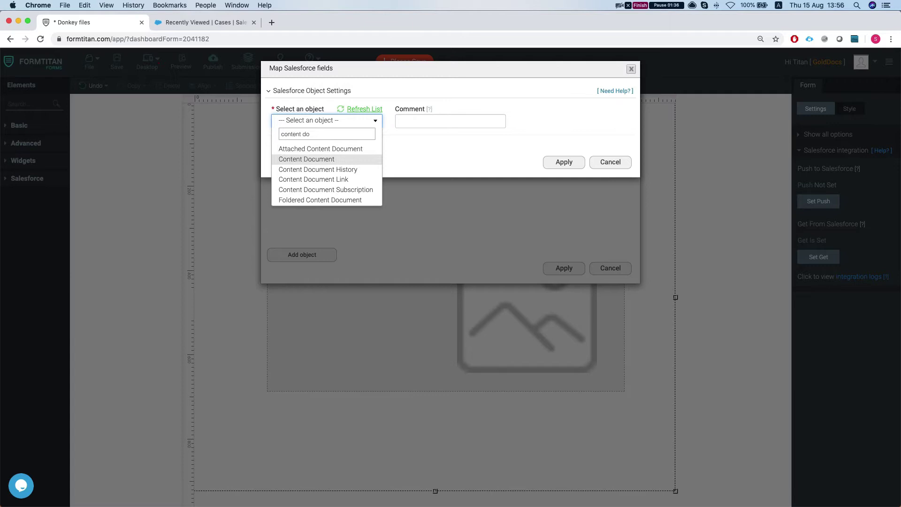
left_click(305, 159)
left_click(419, 120)
type("get cds")
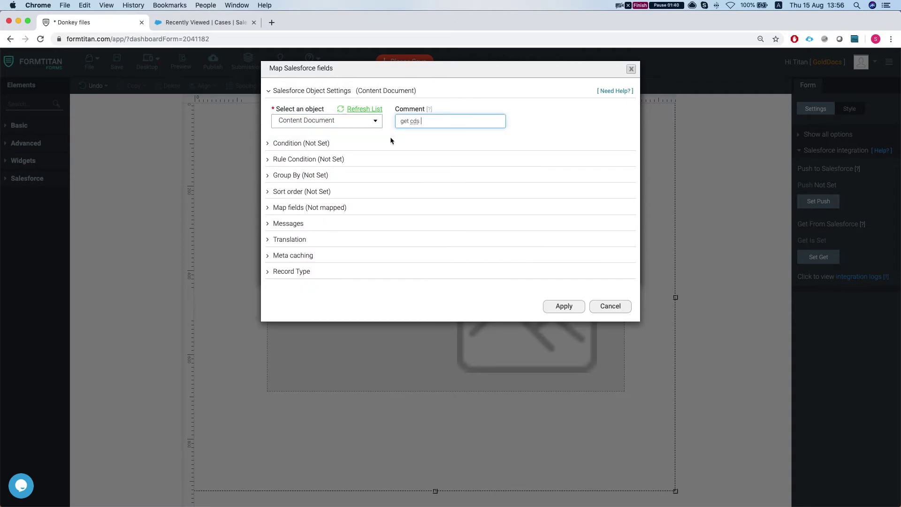
Set the Content Document get to take All matching records and begin setting its Limit
left_click(301, 143)
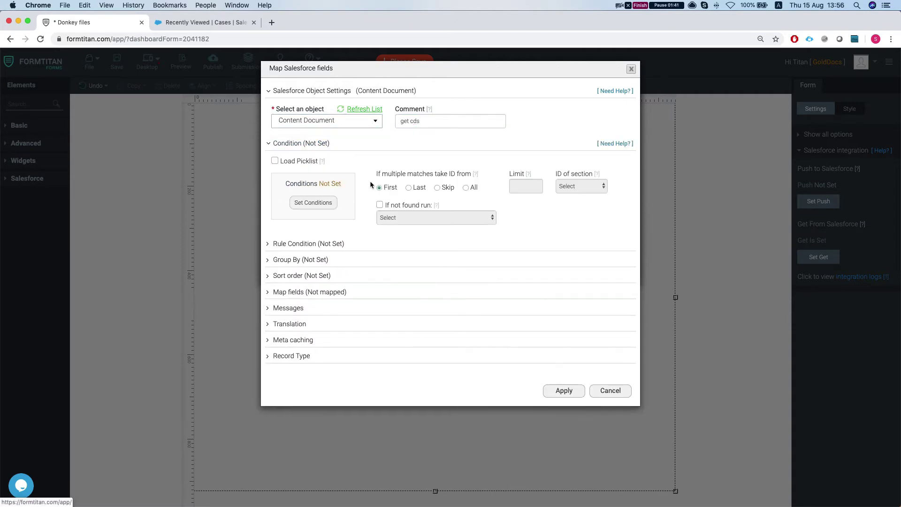
left_click(465, 188)
left_click(526, 187)
Set Limit 50 and filter ContentDocument ID IN #1 ContentDocumentLink's ContentDocument ID values
type("50")
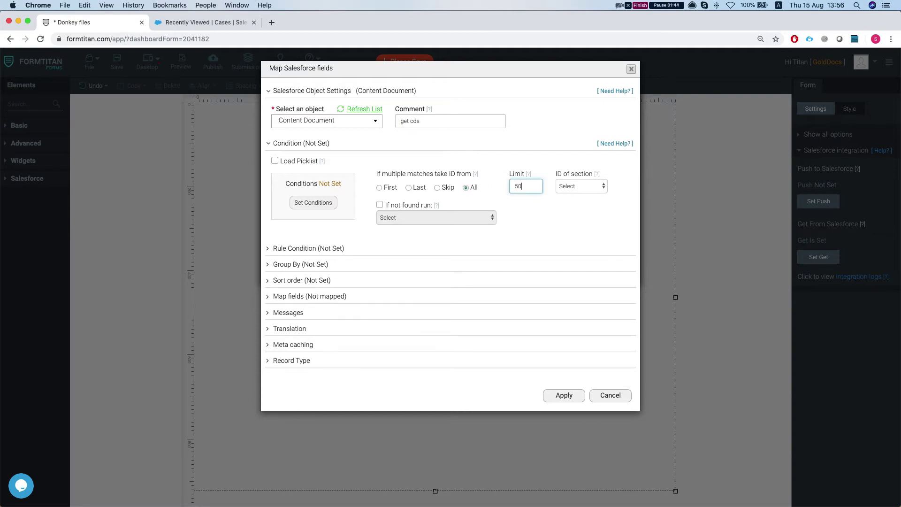
left_click(313, 202)
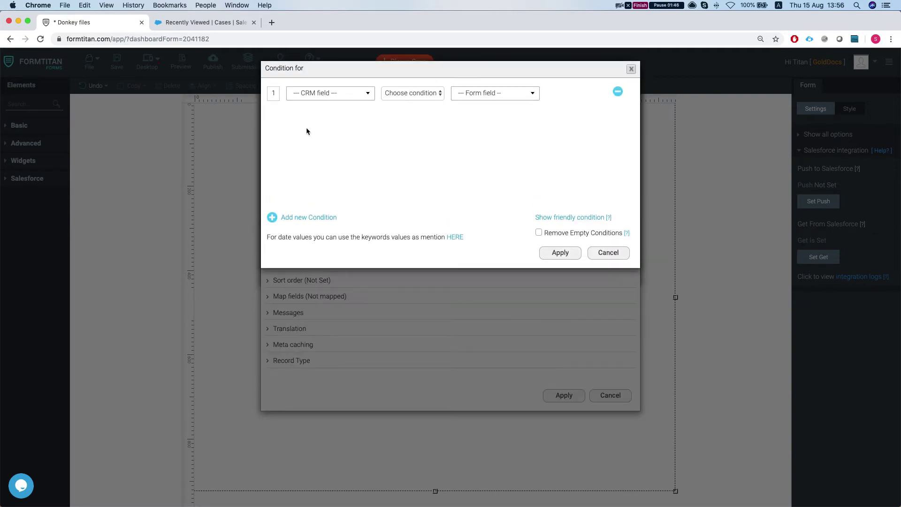
left_click(315, 93)
scroll(320, 150, "down", 1)
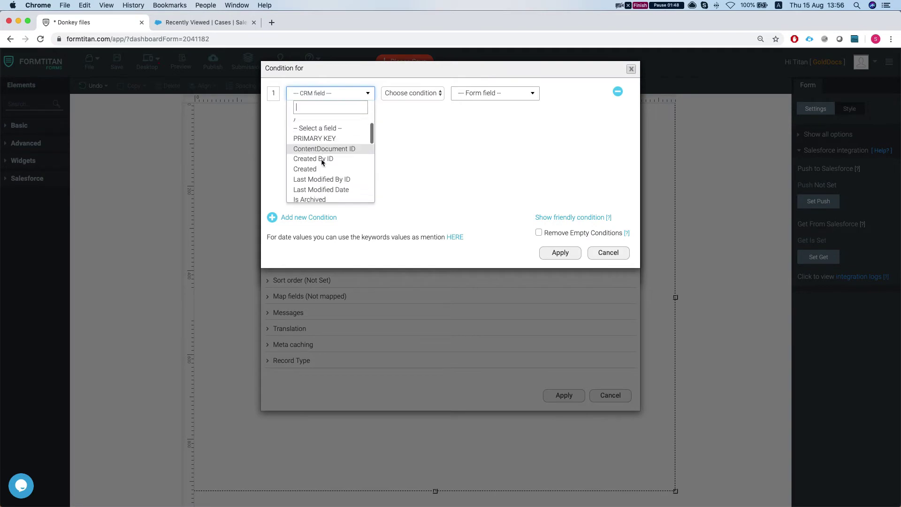
left_click(328, 149)
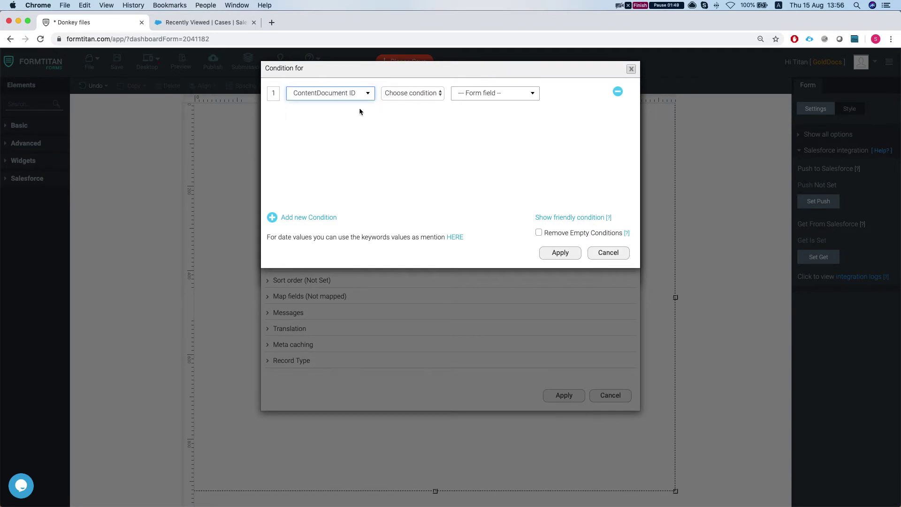
left_click(414, 94)
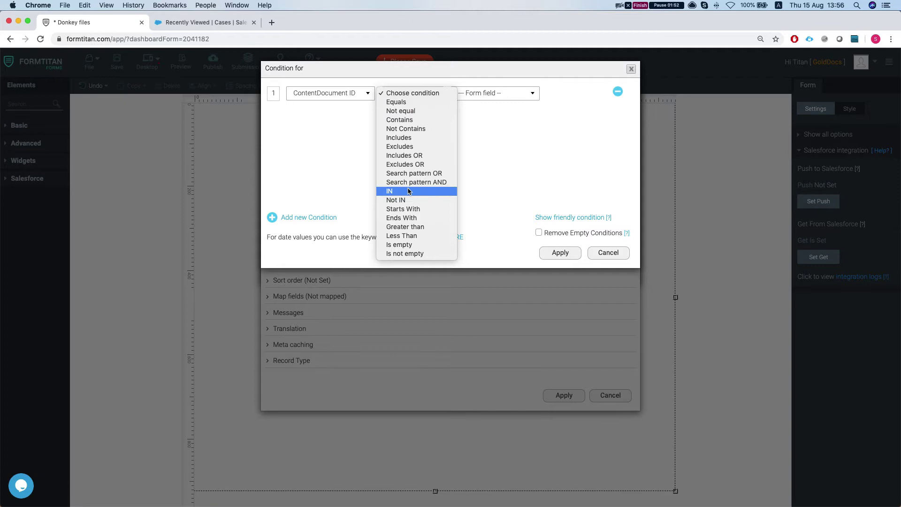
left_click(391, 191)
left_click(493, 96)
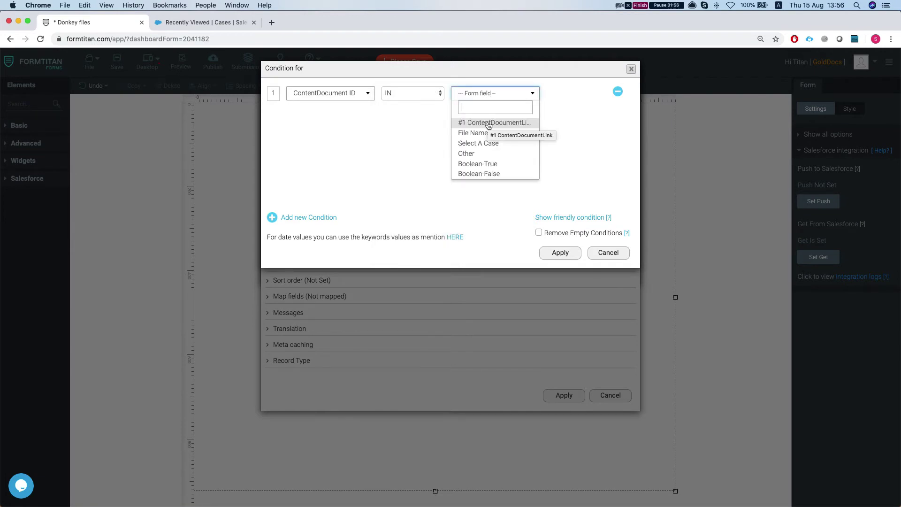
left_click(487, 122)
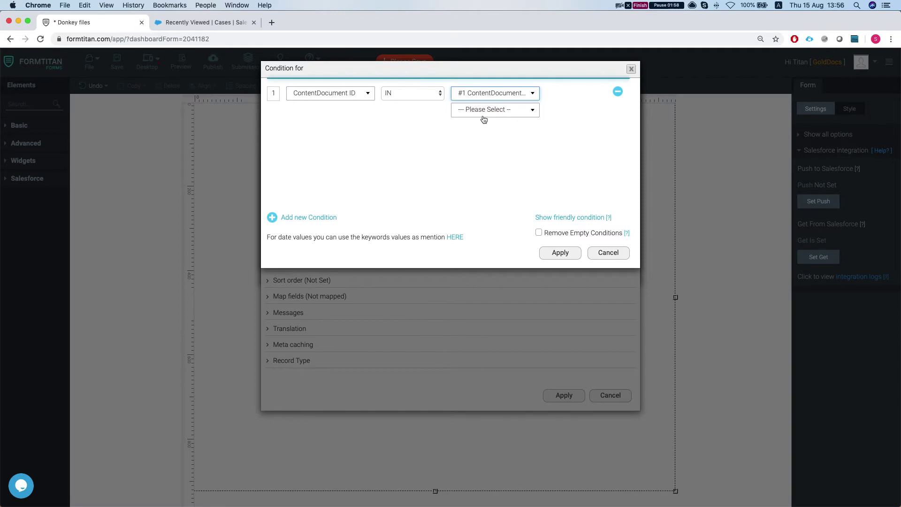
left_click(485, 113)
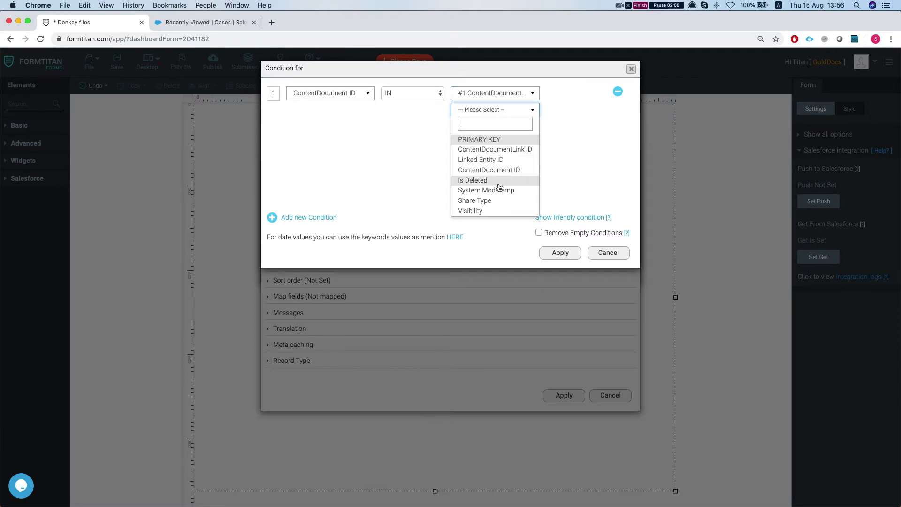
left_click(493, 170)
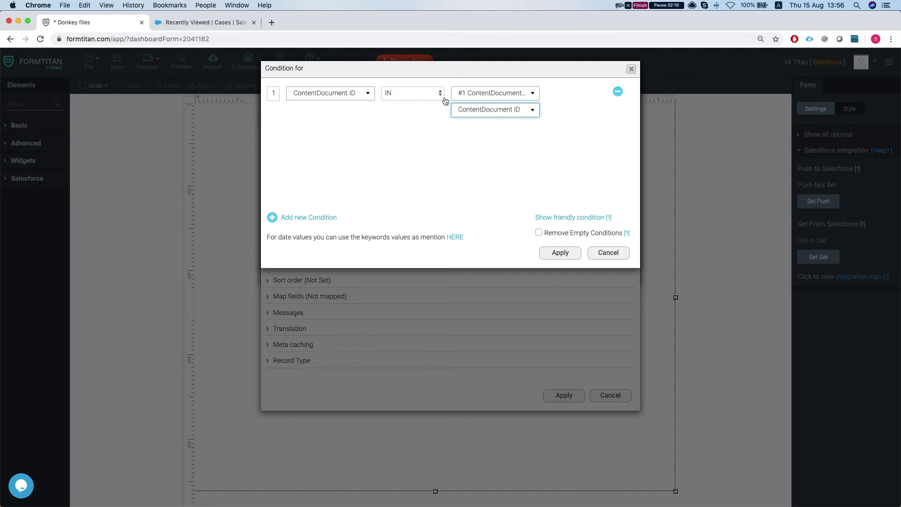
left_click(557, 253)
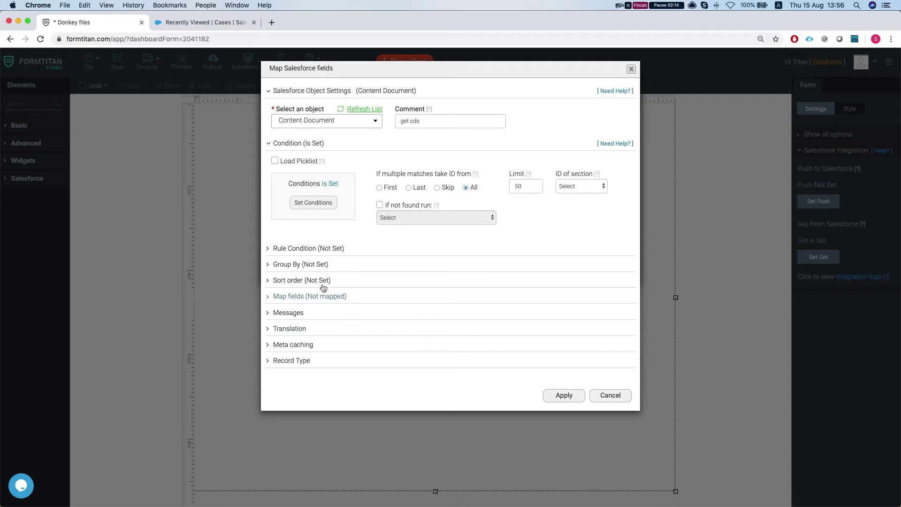
Save the Content Document get and nest a Files get under #1.1 with comment 'get files'
left_click(565, 399)
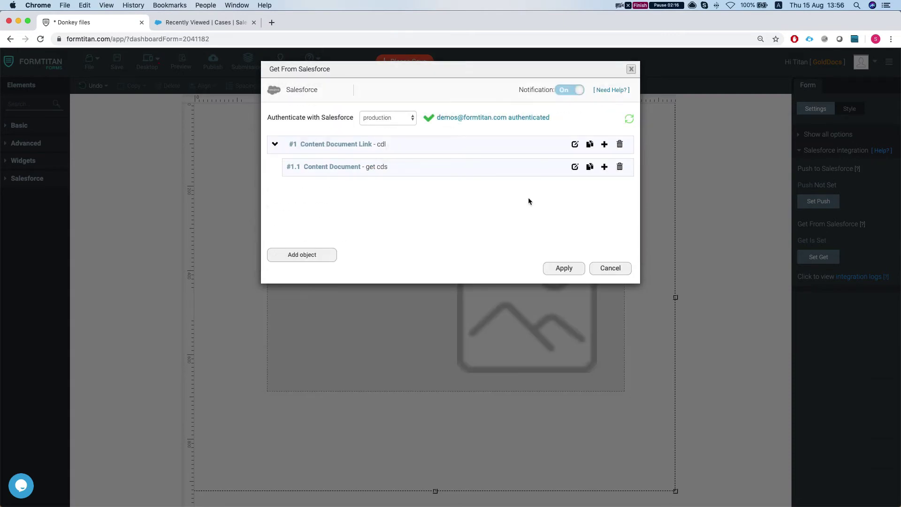
left_click(605, 167)
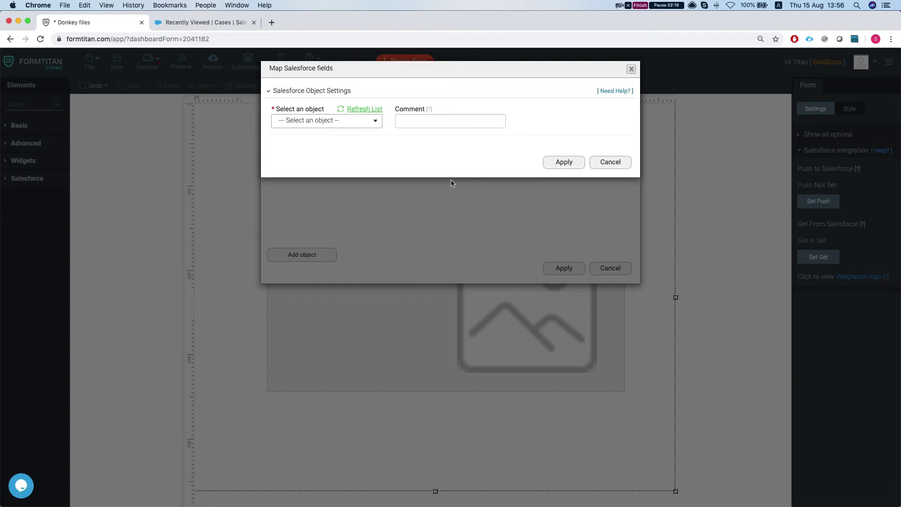
left_click(342, 123)
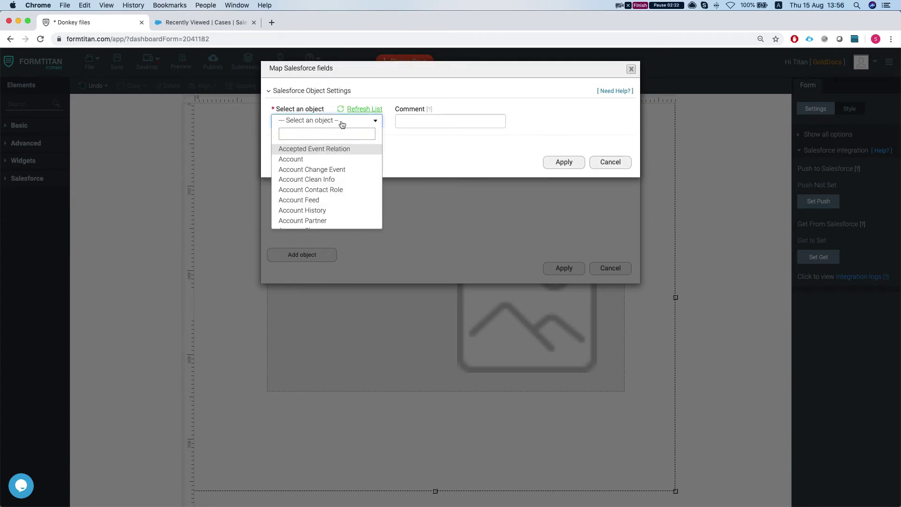
type("file")
key("Down")
key("Down")
key("Down")
key("Down")
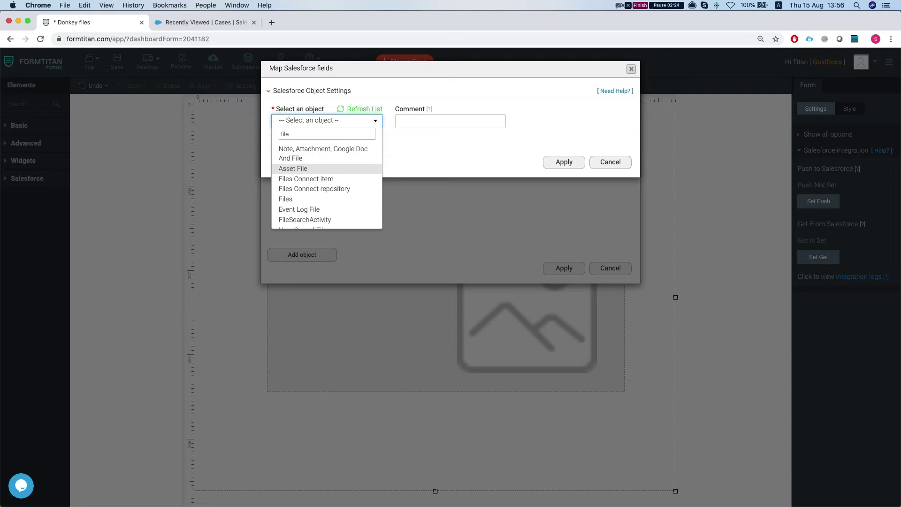
key("Return")
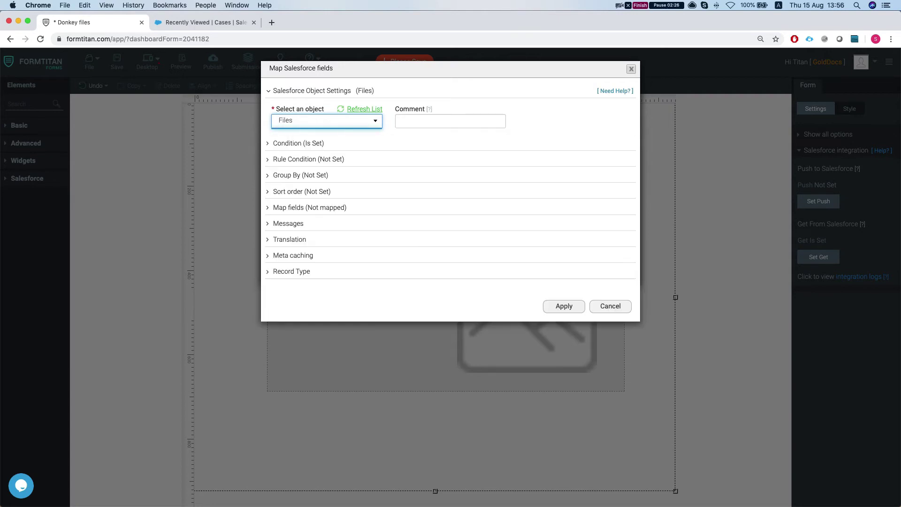
left_click(404, 122)
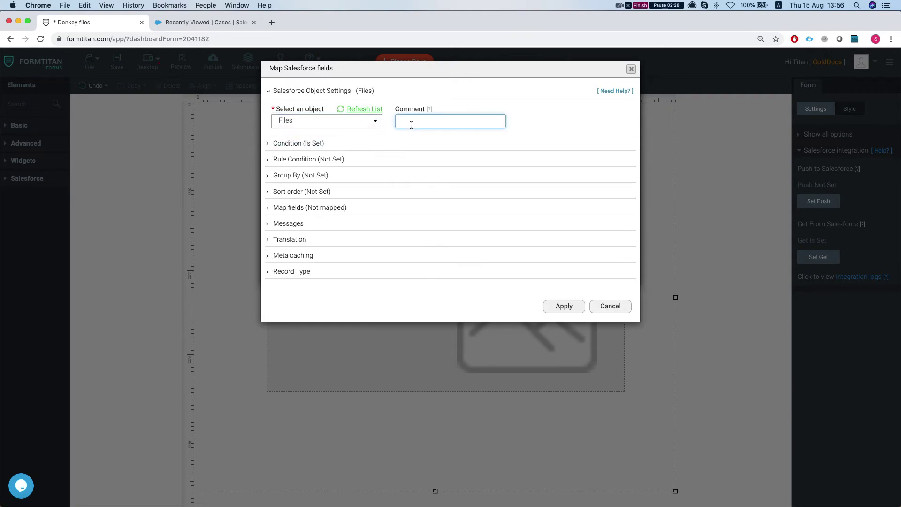
type("get files")
left_click(316, 143)
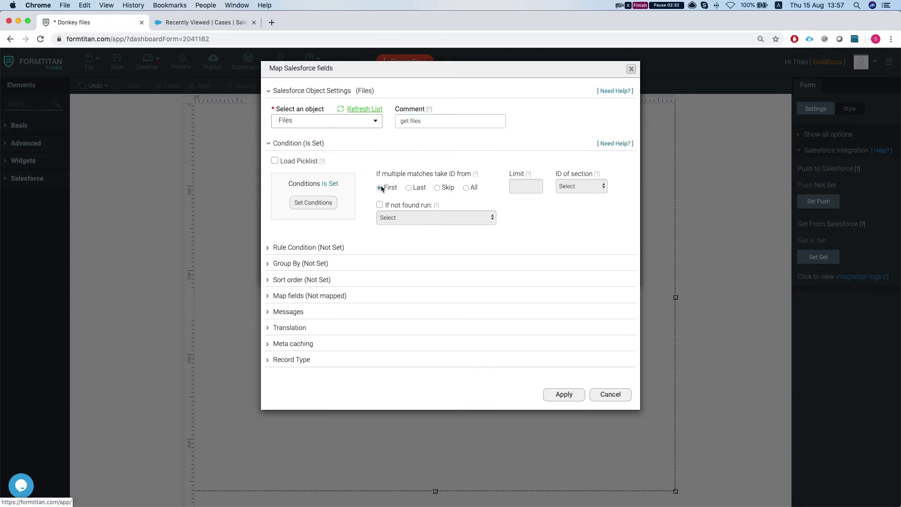
Filter Files where ContentDocument ID is IN #1.1's IDs, taking All matches with Limit 50
left_click(311, 207)
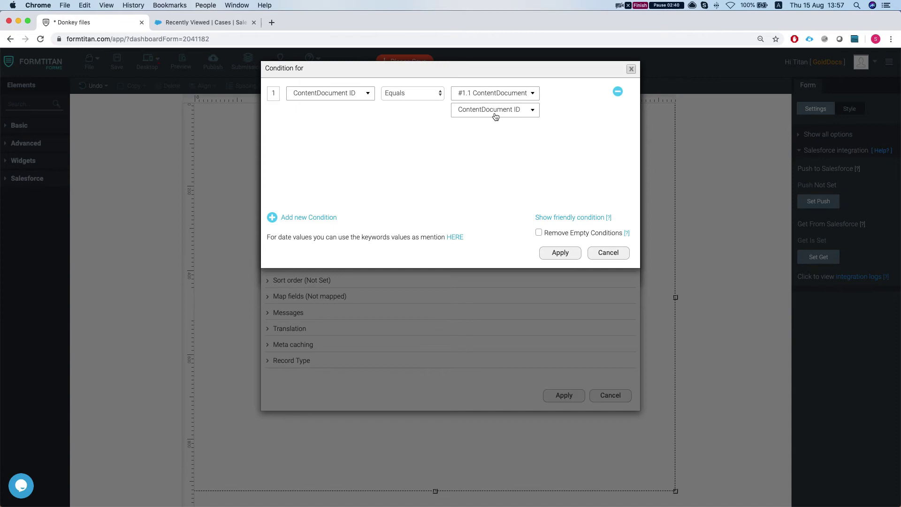
left_click(420, 93)
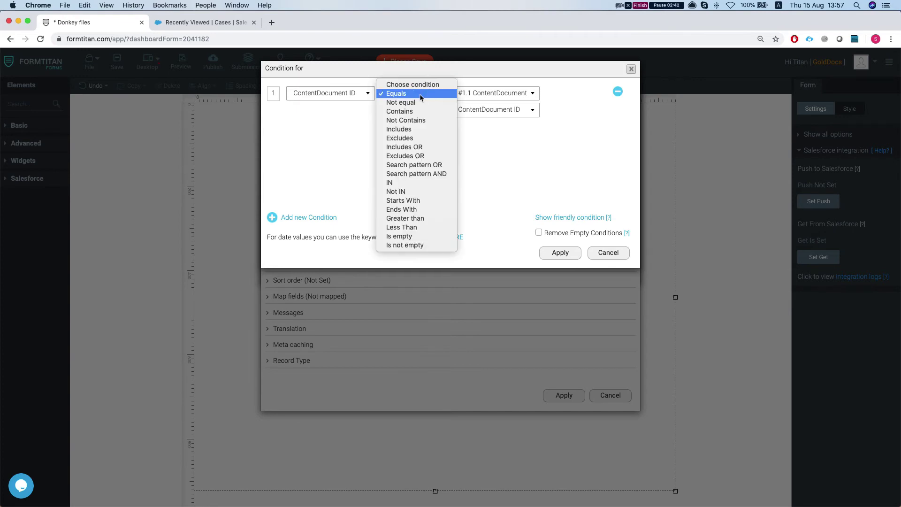
left_click(402, 184)
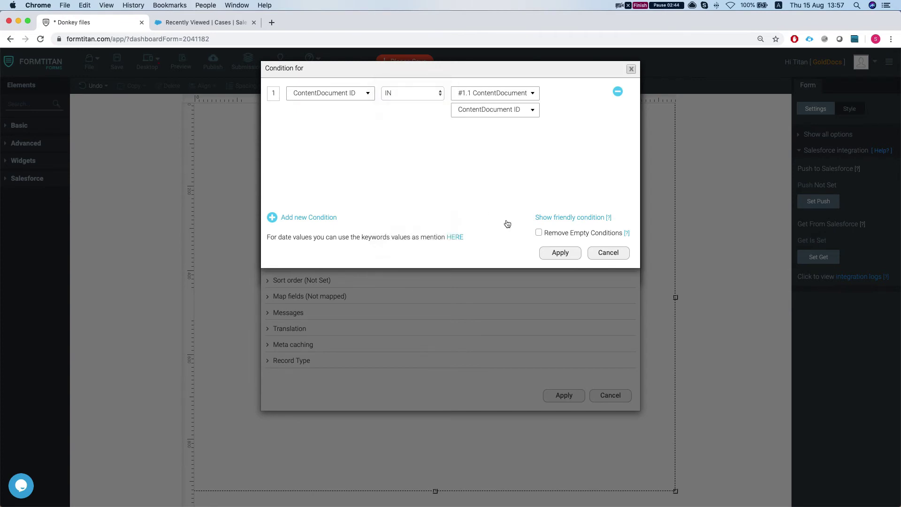
left_click(559, 254)
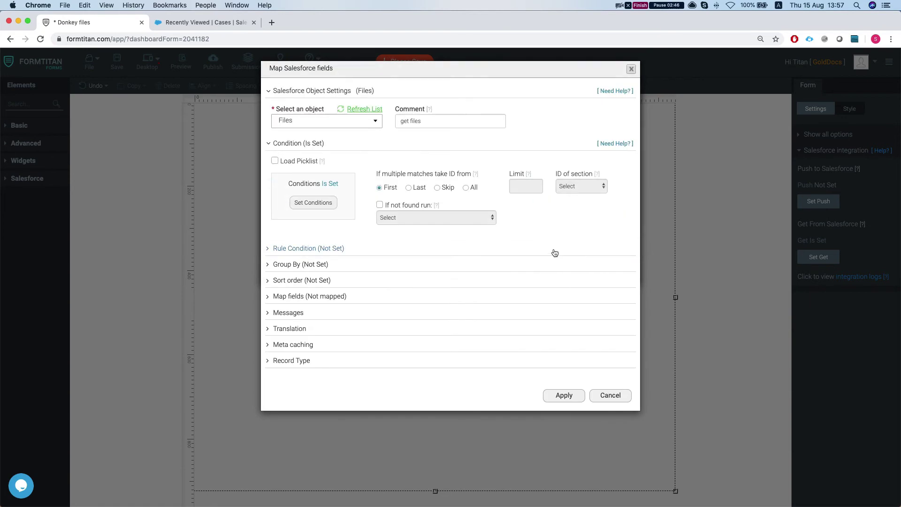
left_click(466, 187)
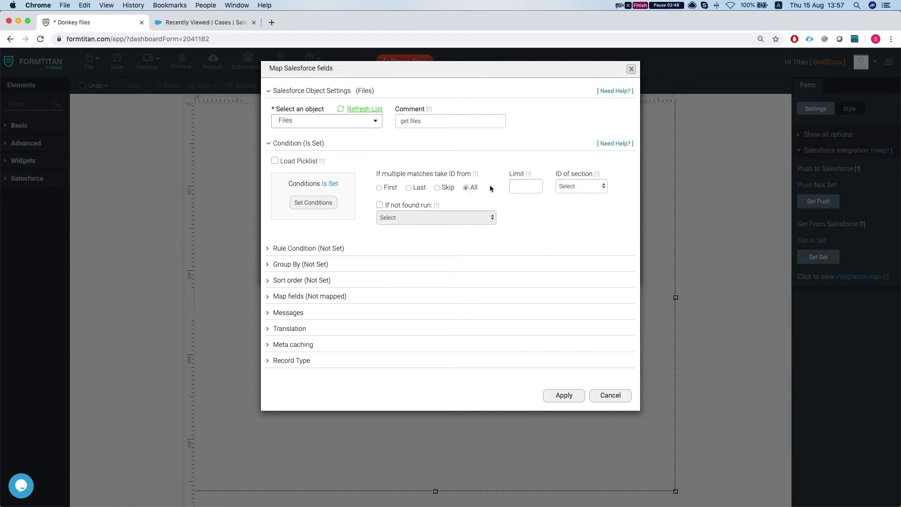
left_click(535, 185)
type("50")
left_click(339, 302)
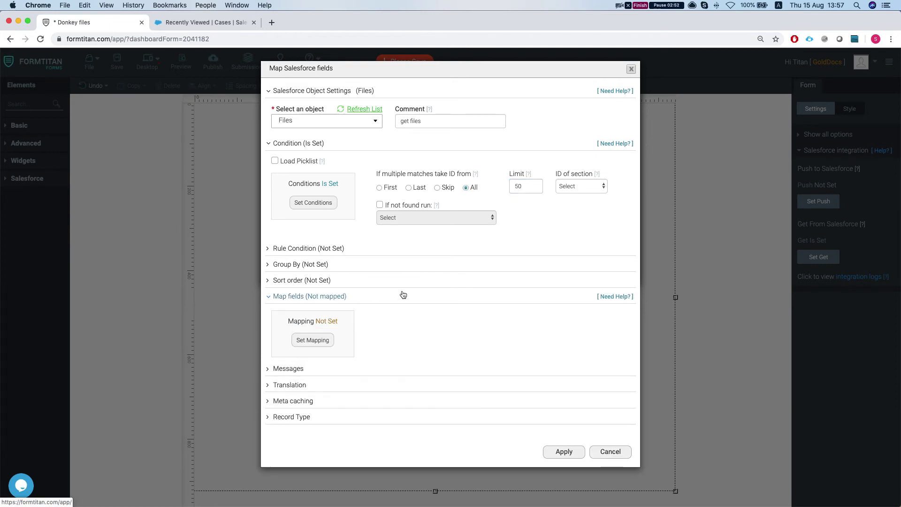
Map the image's fld6.URL form field to the files' Version Data field
left_click(321, 345)
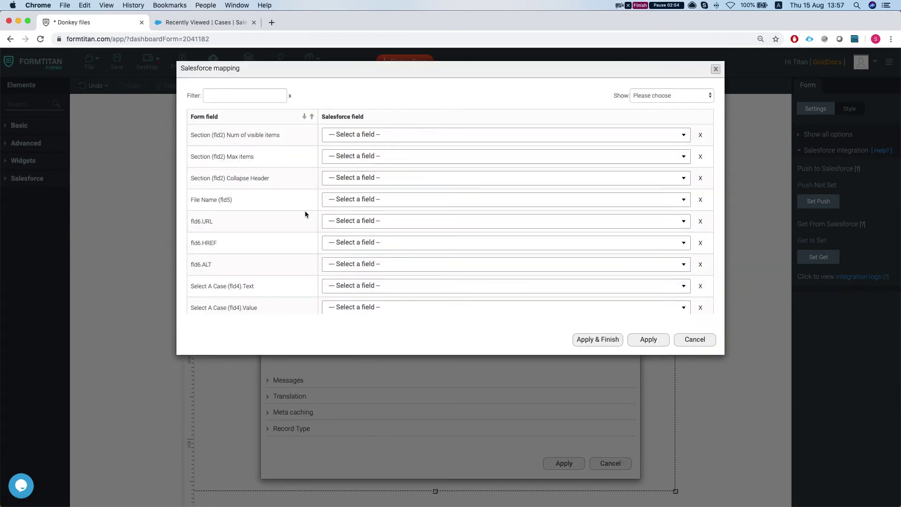
scroll(305, 210, "down", 2)
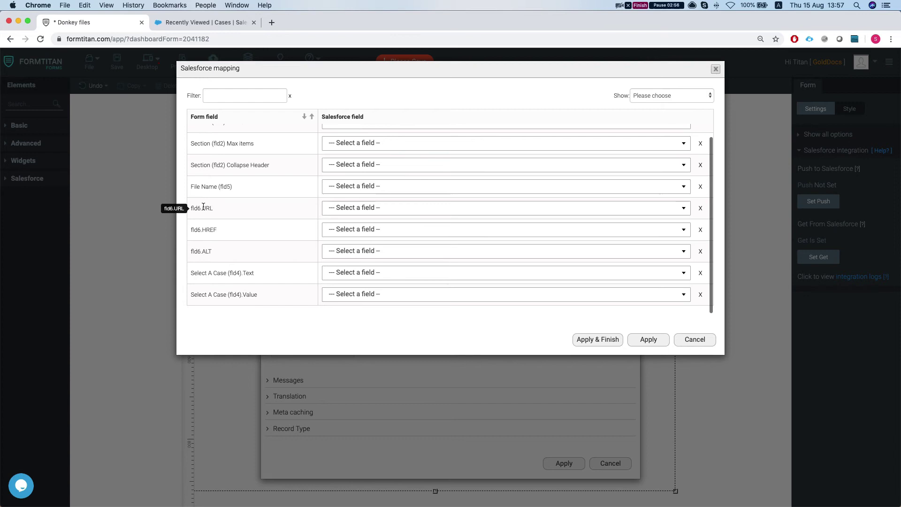
left_click_drag(193, 210, 208, 211)
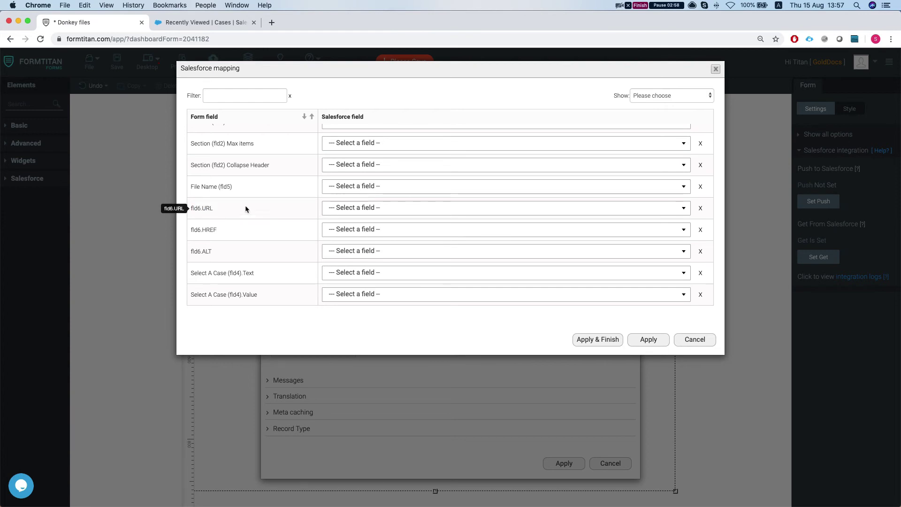
left_click(397, 208)
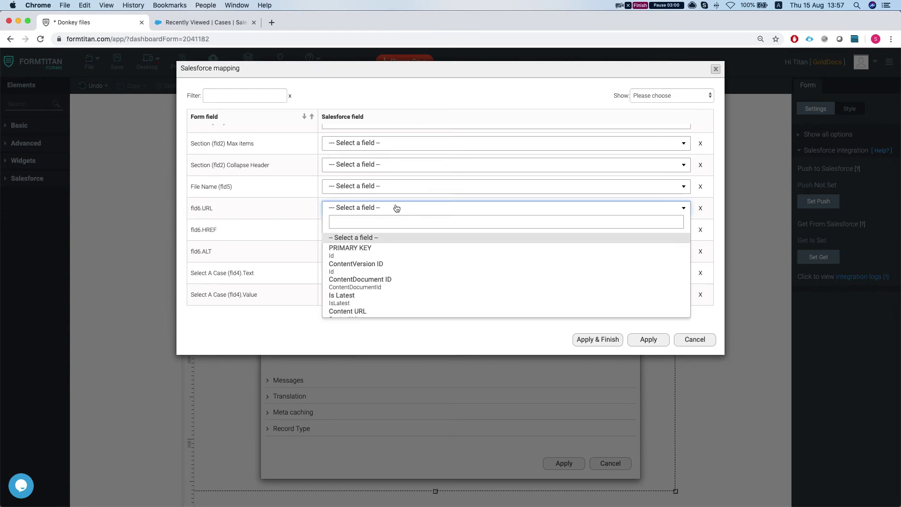
type("vers")
key("Down")
key("Down")
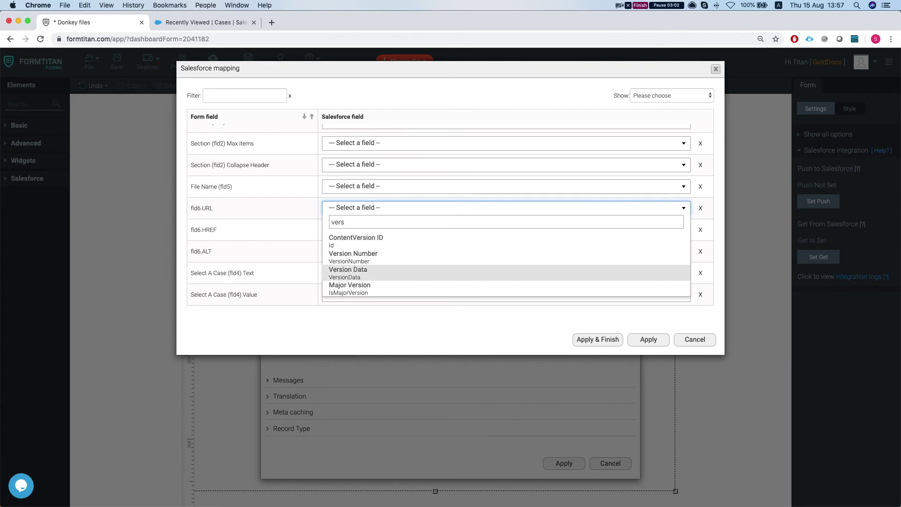
key("Return")
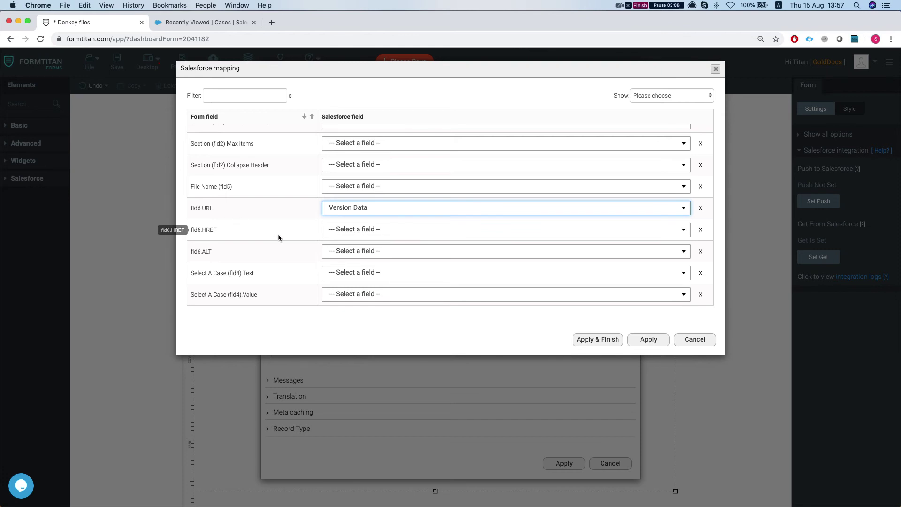
scroll(279, 237, "up", 1)
scroll(279, 237, "down", 1)
scroll(270, 240, "up", 1)
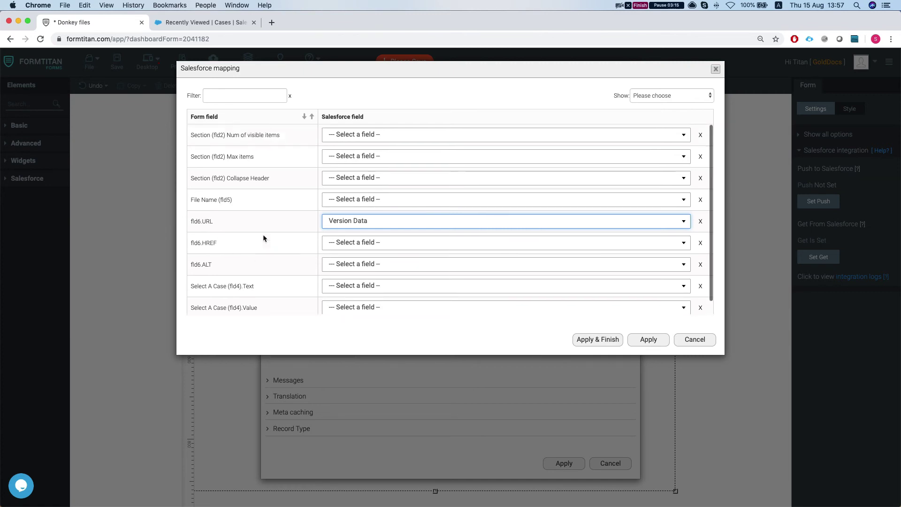
Set File Name to a Custom value and insert the Title field
left_click(363, 200)
type("ft")
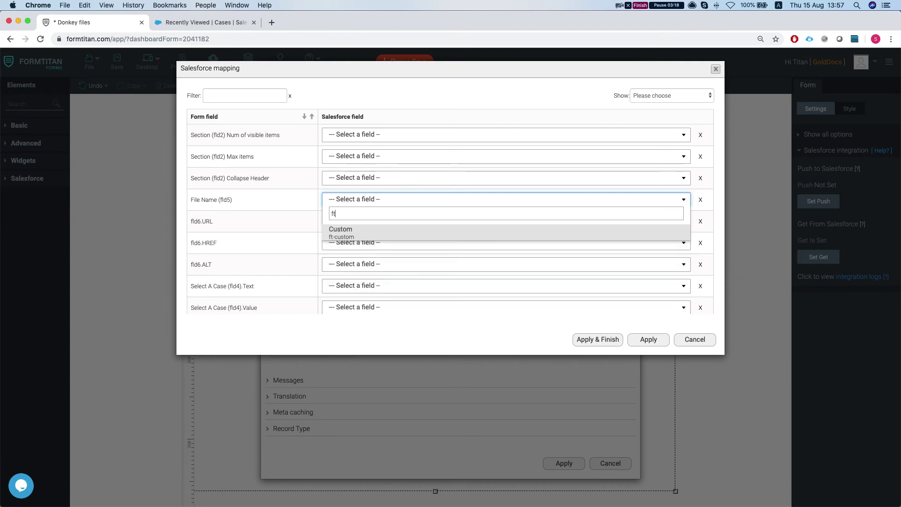
key("Return")
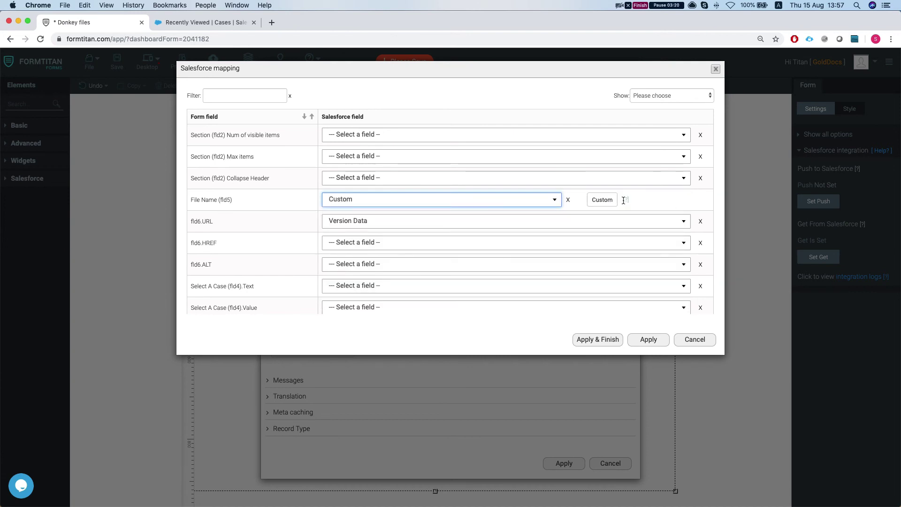
left_click(604, 200)
scroll(294, 208, "down", 2)
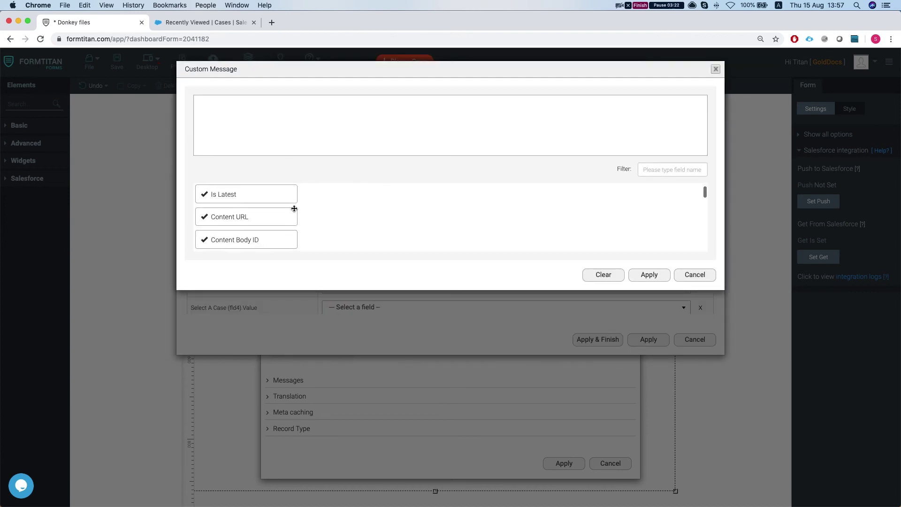
left_click(654, 172)
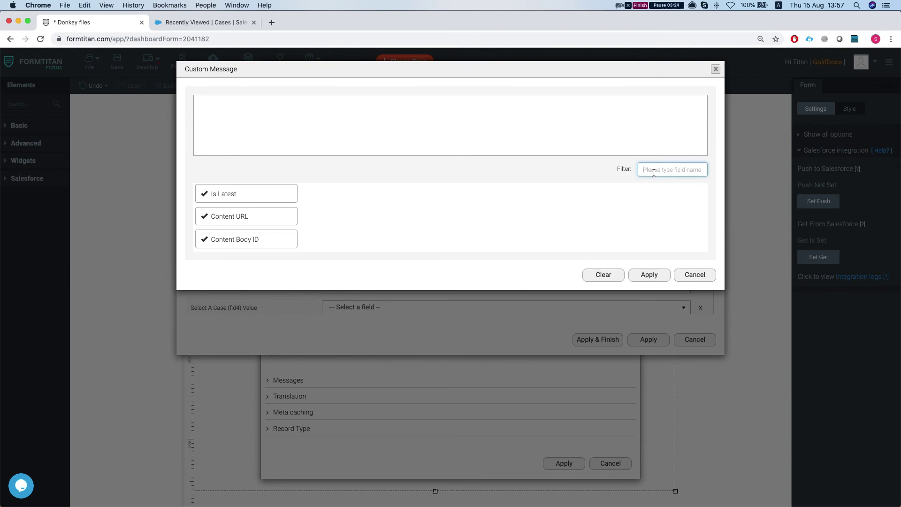
type("tit")
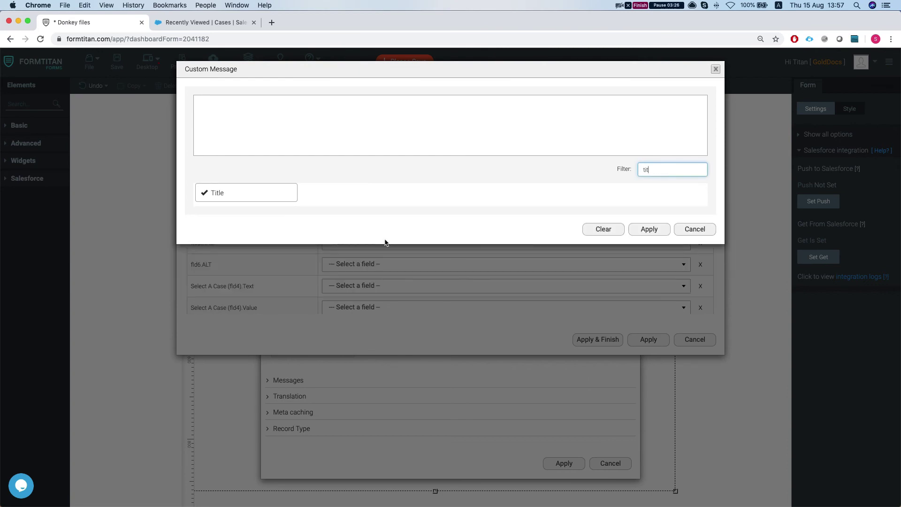
left_click_drag(277, 198, 282, 139)
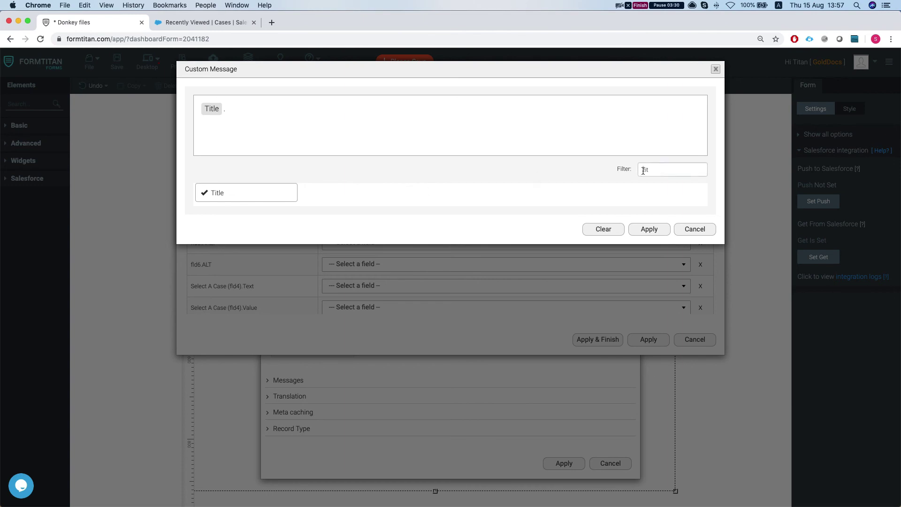
Add File Extension after the dot so File Name reads {Title}.{FileExtension}
left_click_drag(644, 171, 652, 172)
type("file")
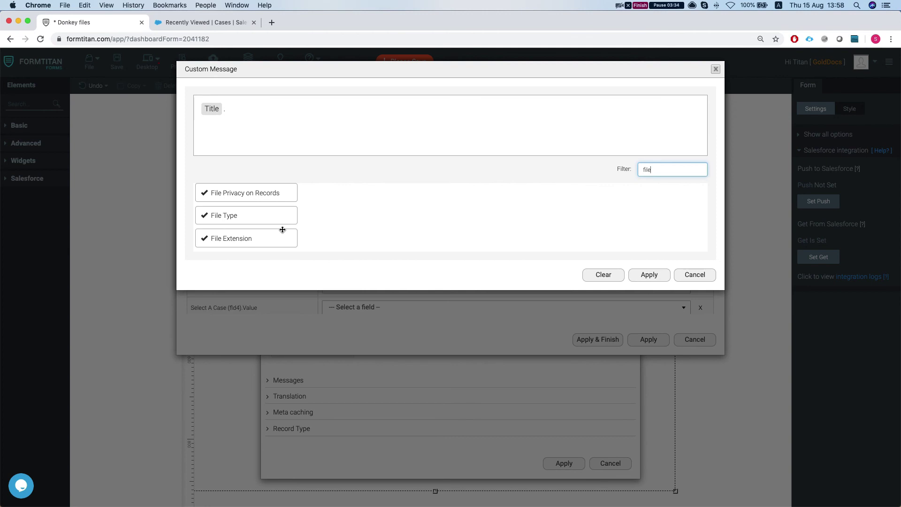
scroll(283, 230, "down", 1)
left_click_drag(258, 226, 394, 127)
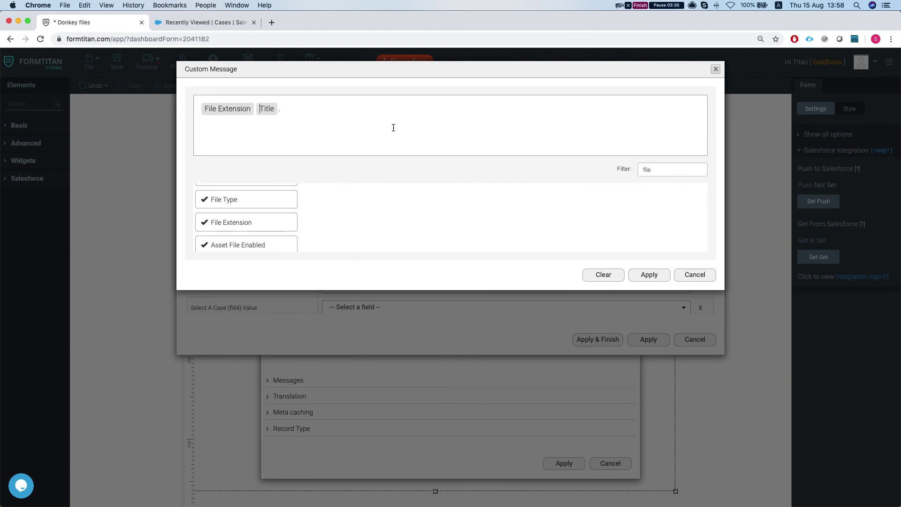
key("BackSpace")
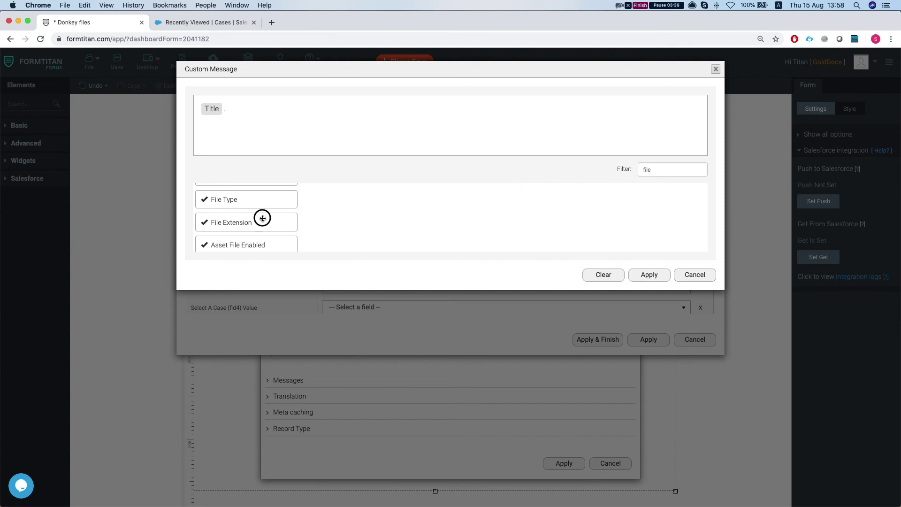
left_click_drag(263, 218, 360, 113)
left_click(644, 276)
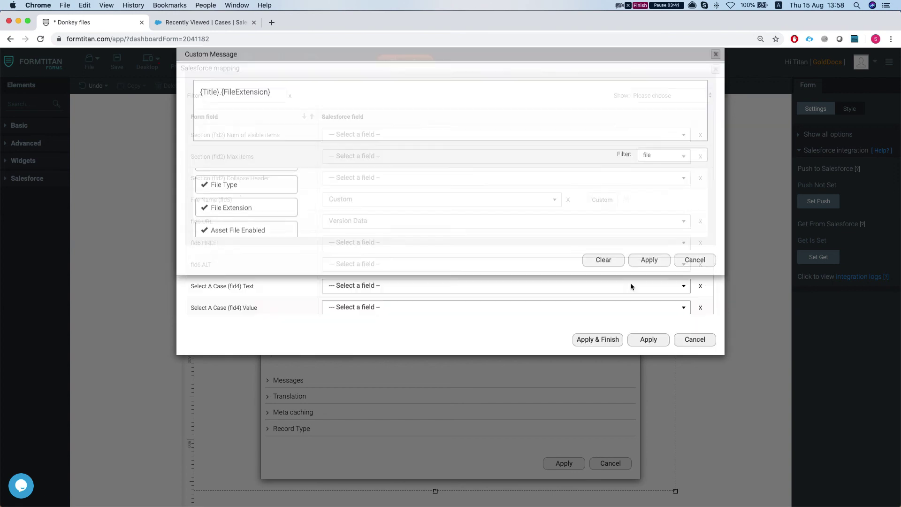
Apply and finish the Salesforce mapping, then view the published form in a new tab
left_click(598, 339)
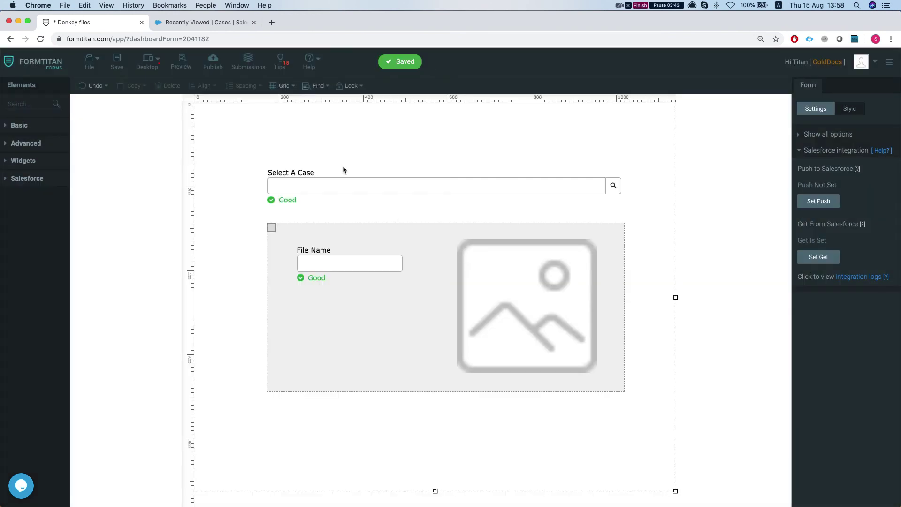
left_click(212, 61)
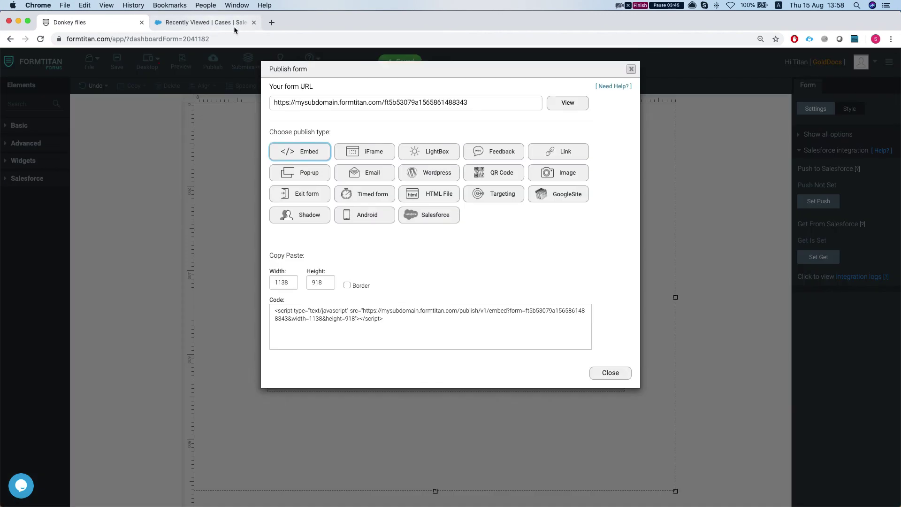
left_click(570, 103)
Open case 00001031 in Salesforce and review its three donkey attachments under Related
left_click(326, 23)
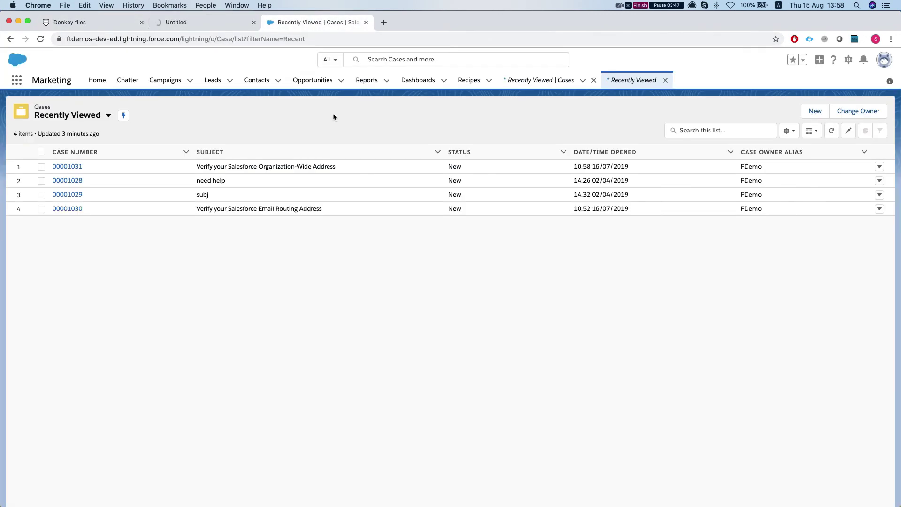
left_click(68, 167)
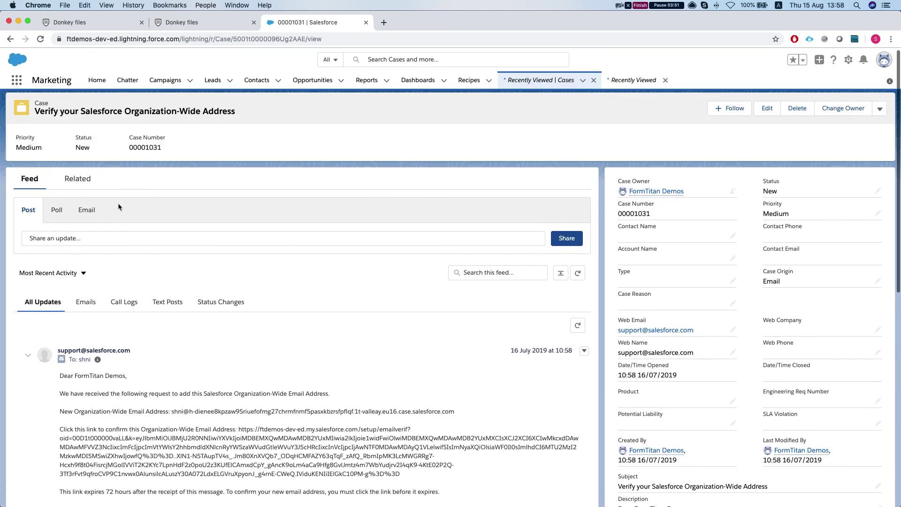
left_click(88, 186)
scroll(135, 293, "down", 5)
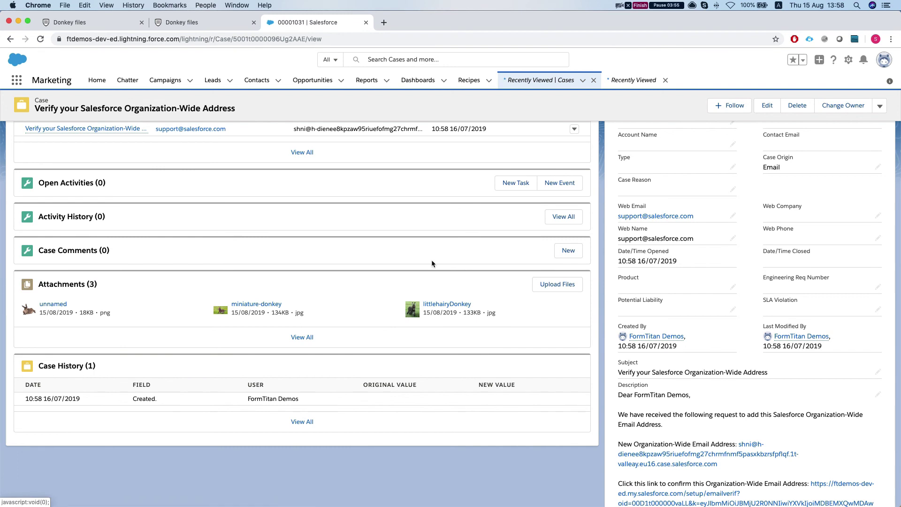
scroll(220, 153, "up", 5)
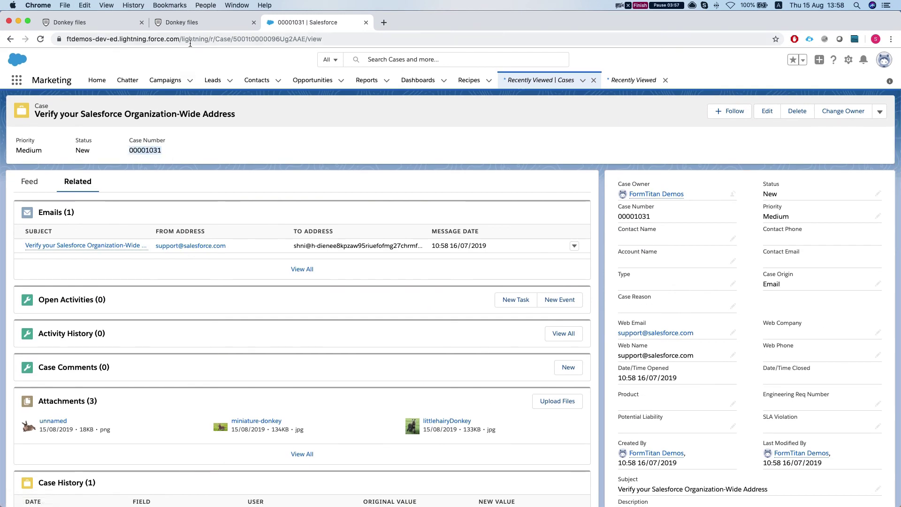
Load case 00001031 into the published form and check its donkey images, such as unnamed.png and littlehairyDonkey.jpg
left_click(190, 24)
left_click(380, 139)
type("00001031")
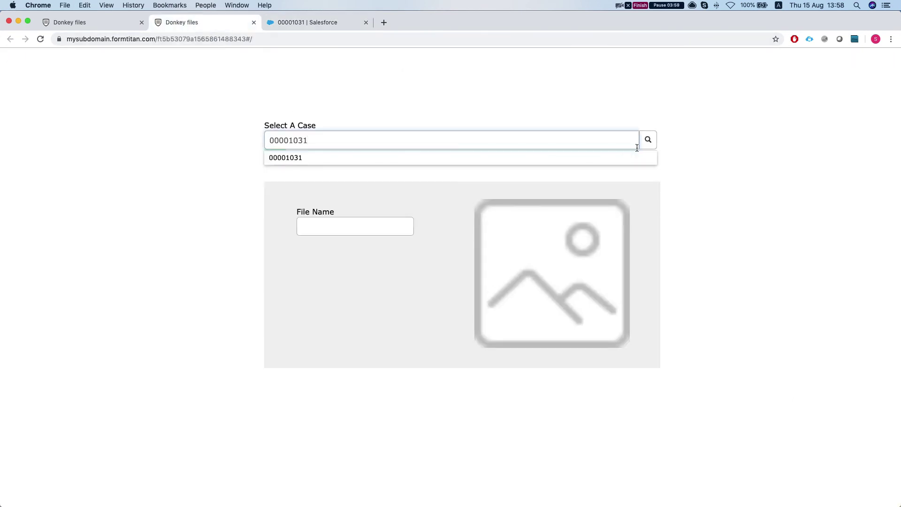
left_click(648, 140)
left_click(282, 145)
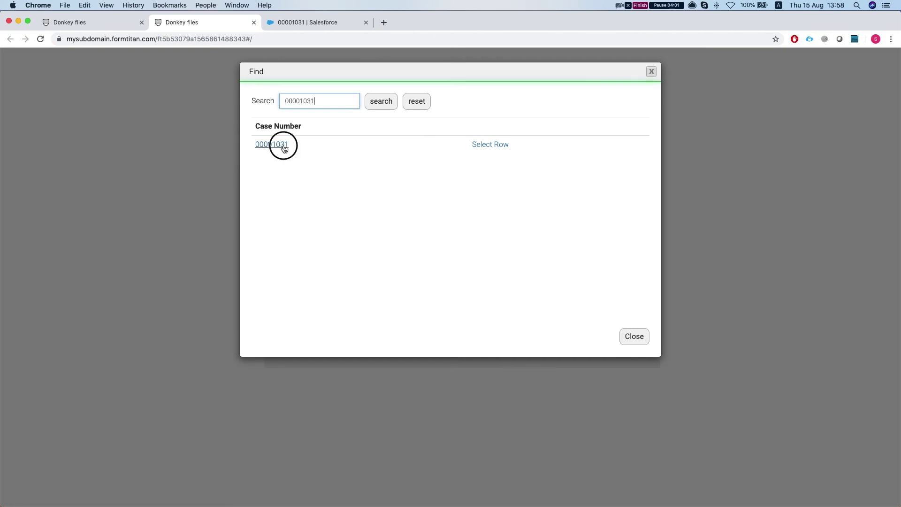
scroll(420, 255, "down", 8)
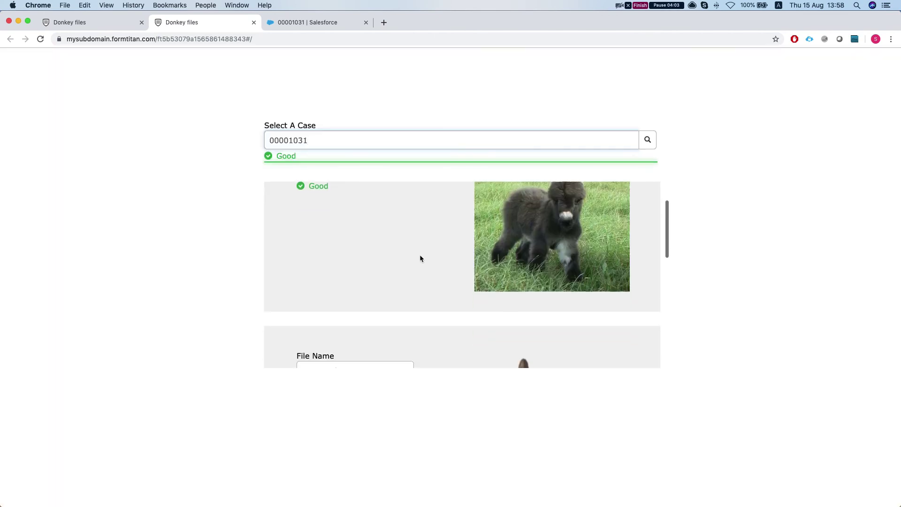
scroll(420, 258, "down", 3)
scroll(421, 259, "up", 6)
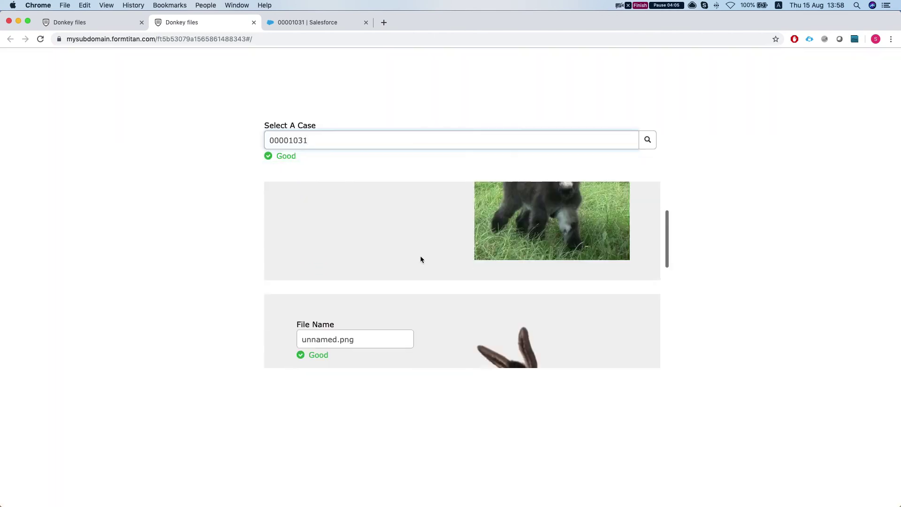
scroll(421, 258, "down", 3)
scroll(421, 259, "up", 3)
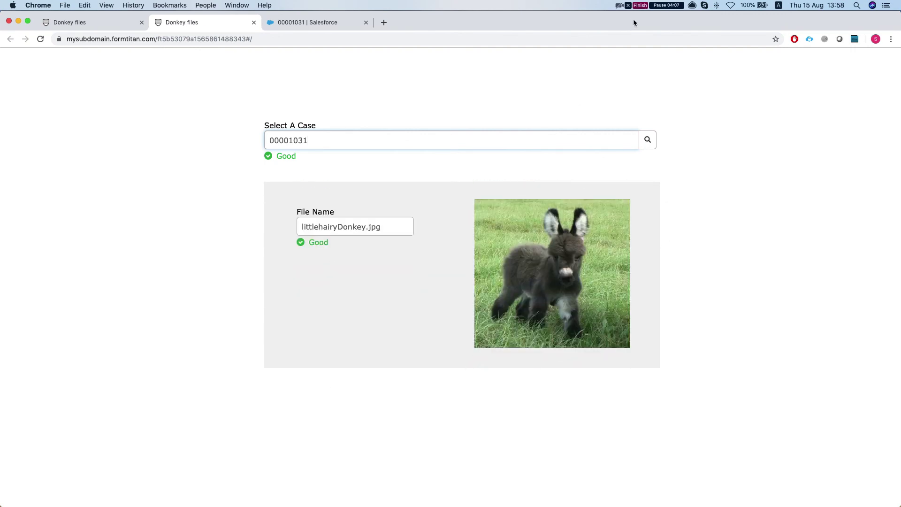